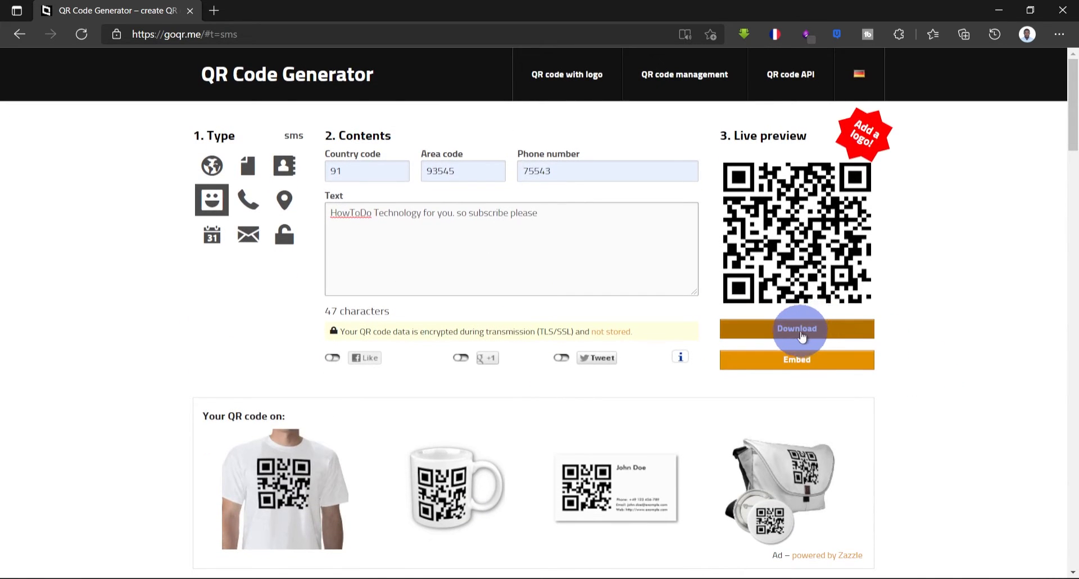
- Download the SMS QR code generated on goqr.me
{"action": "left_click", "coordinate": [808, 331]}
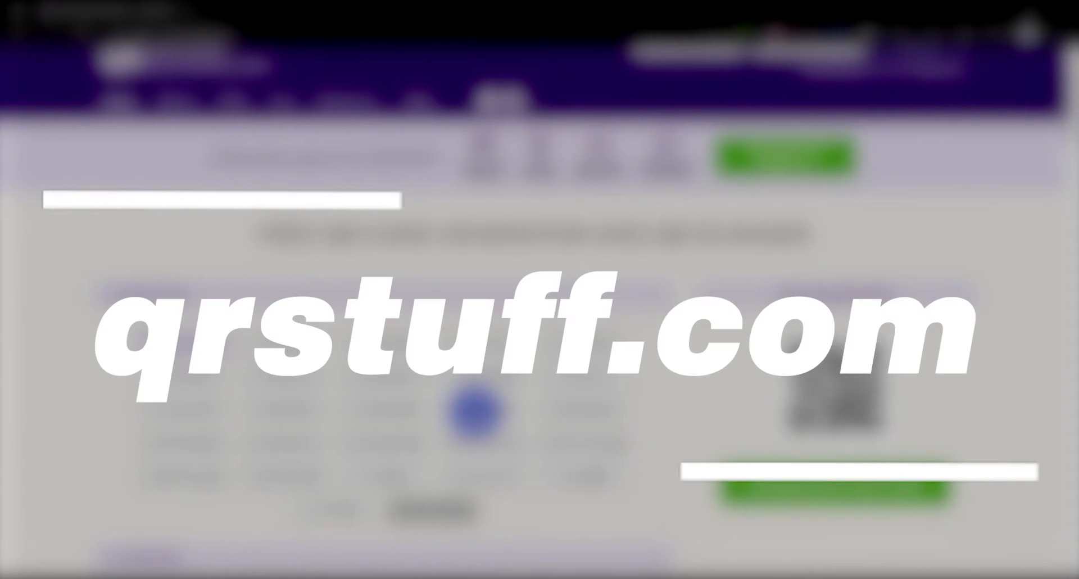
{"action": "left_click", "coordinate": [475, 411]}
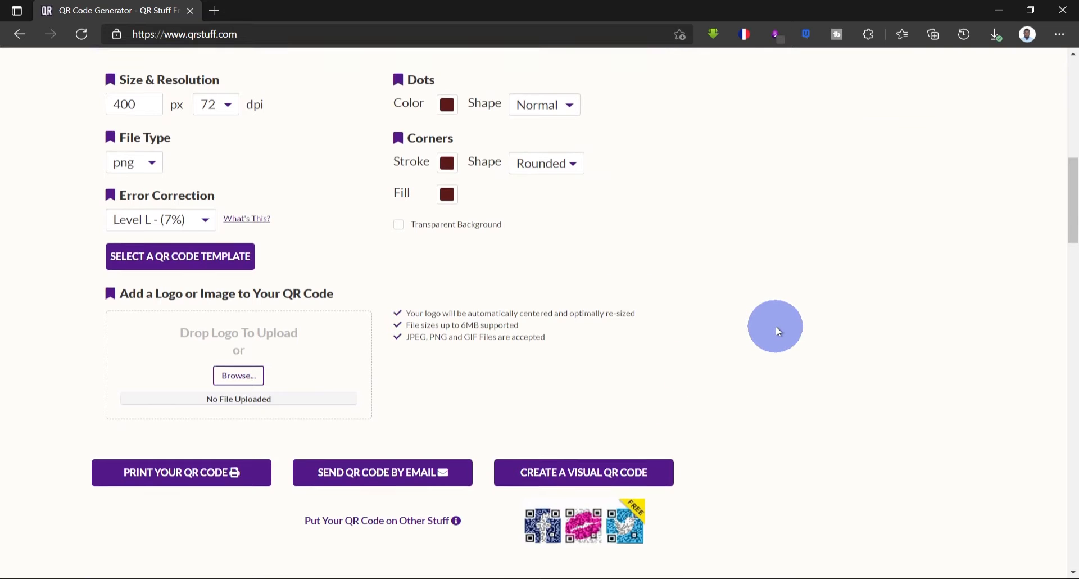
- Download the text QR code from the qrstuff.com generator
{"action": "scroll", "coordinate": [776, 326], "scroll_direction": "down", "scroll_amount": 4}
{"action": "scroll", "coordinate": [776, 326], "scroll_direction": "up", "scroll_amount": 3}
{"action": "scroll", "coordinate": [776, 326], "scroll_direction": "up", "scroll_amount": 8}
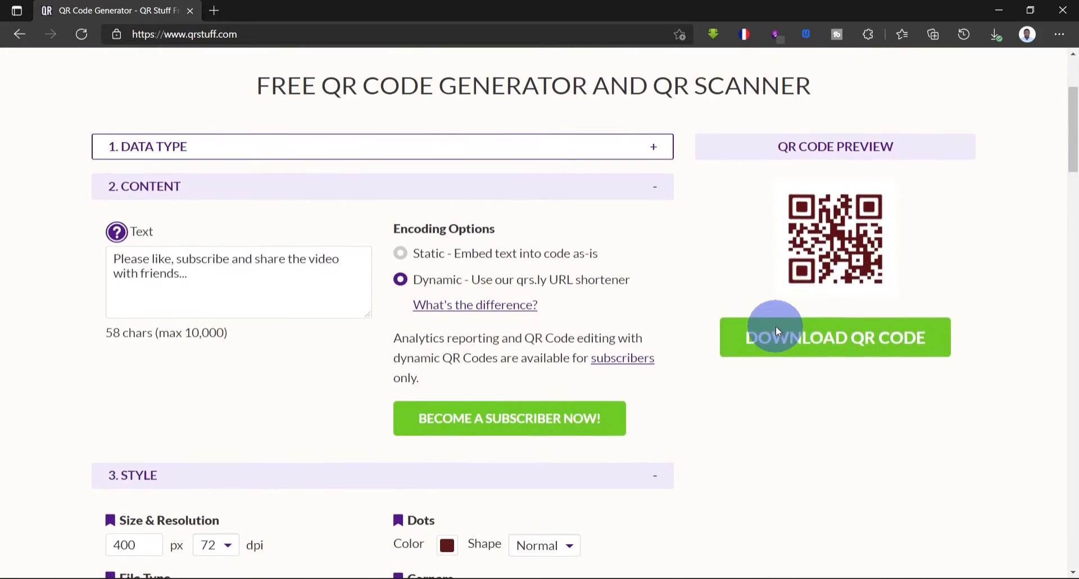
{"action": "left_click", "coordinate": [835, 341]}
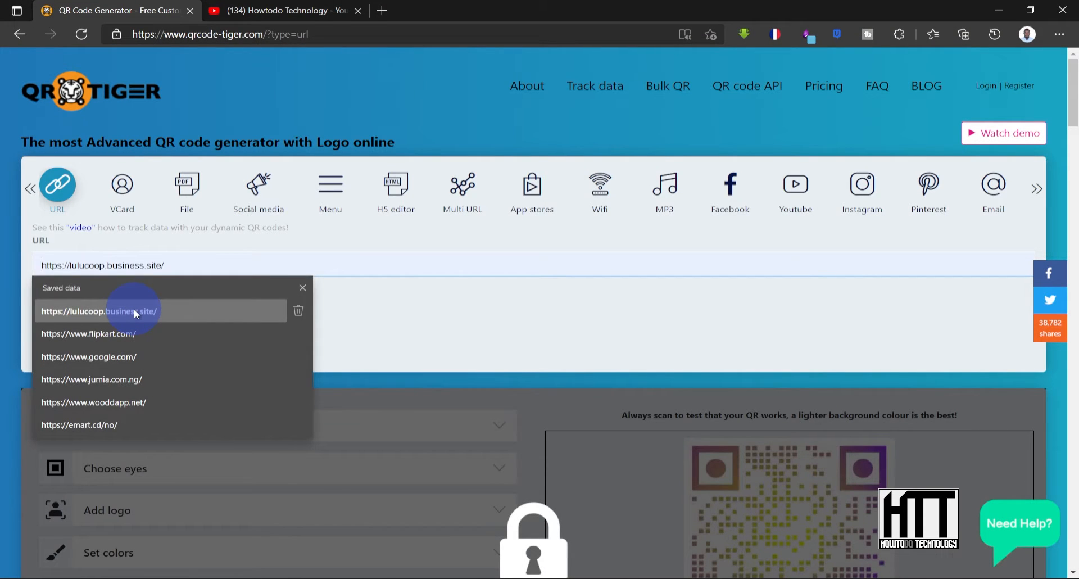
- Paste the YouTube channel URL into the QR Tiger URL field and generate a static QR code
{"action": "type", "text": "https://www.youtube.com/channel/UCBPhWJApSYyswKqOeVJkmBQ"}
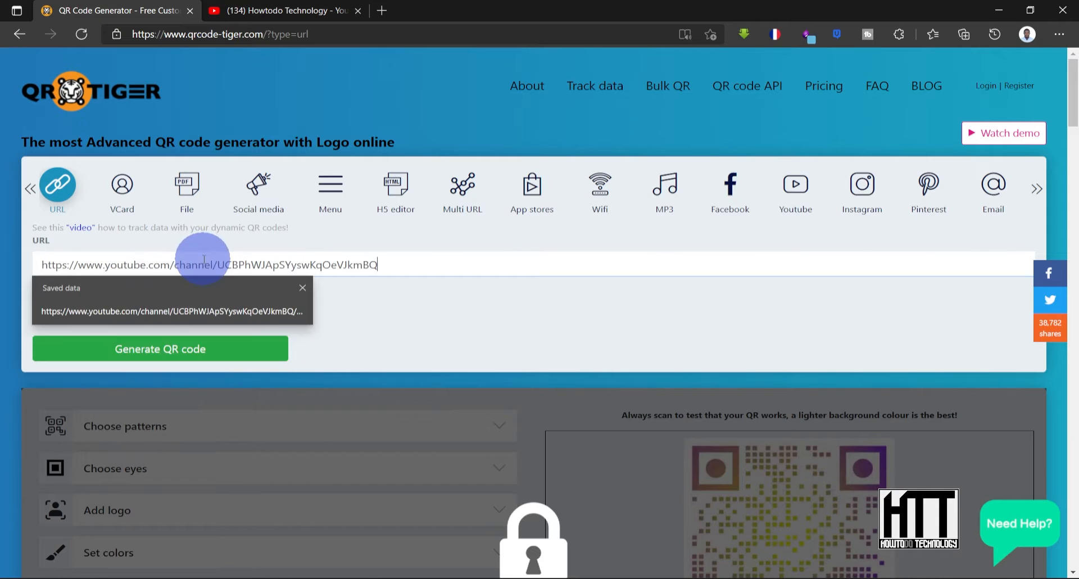
{"action": "left_click", "coordinate": [442, 317]}
{"action": "scroll", "coordinate": [260, 225], "scroll_direction": "down", "scroll_amount": 2}
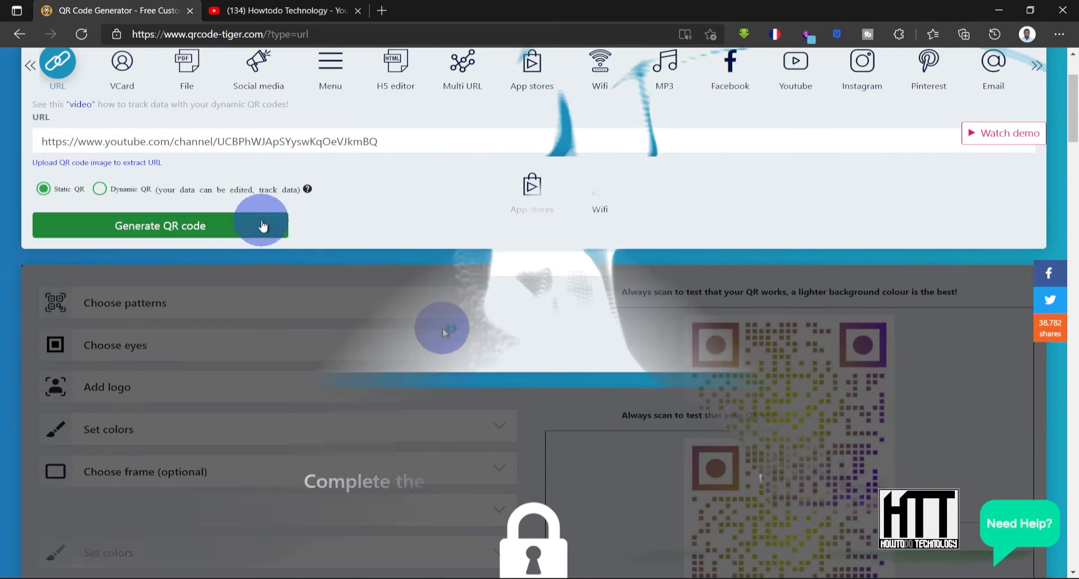
{"action": "left_click", "coordinate": [261, 225]}
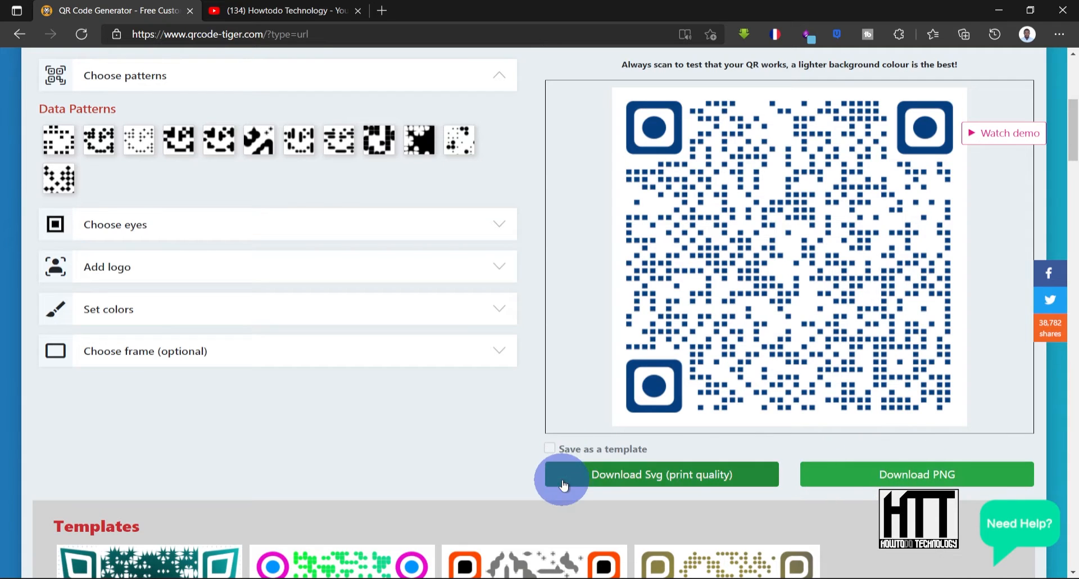
- Apply the circular SCAN ME frame to the QR code
{"action": "scroll", "coordinate": [471, 407], "scroll_direction": "up", "scroll_amount": 1}
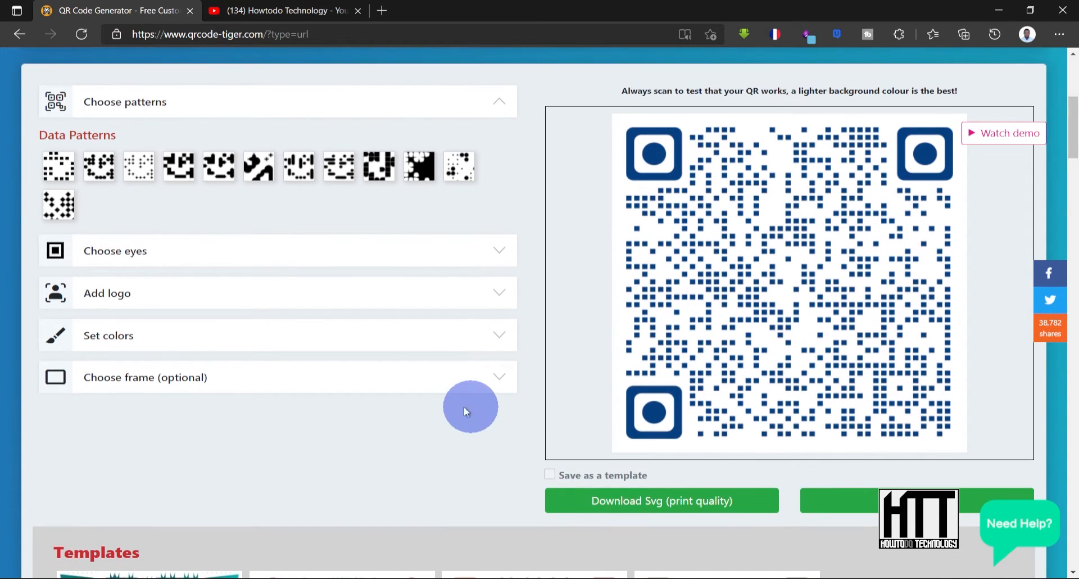
{"action": "left_click", "coordinate": [490, 378]}
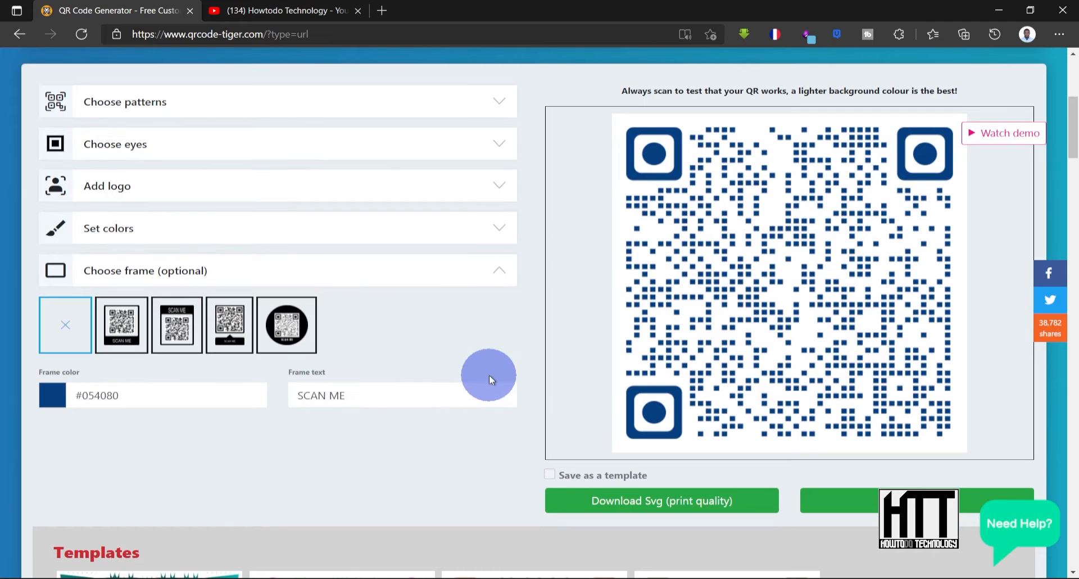
{"action": "left_click", "coordinate": [133, 326]}
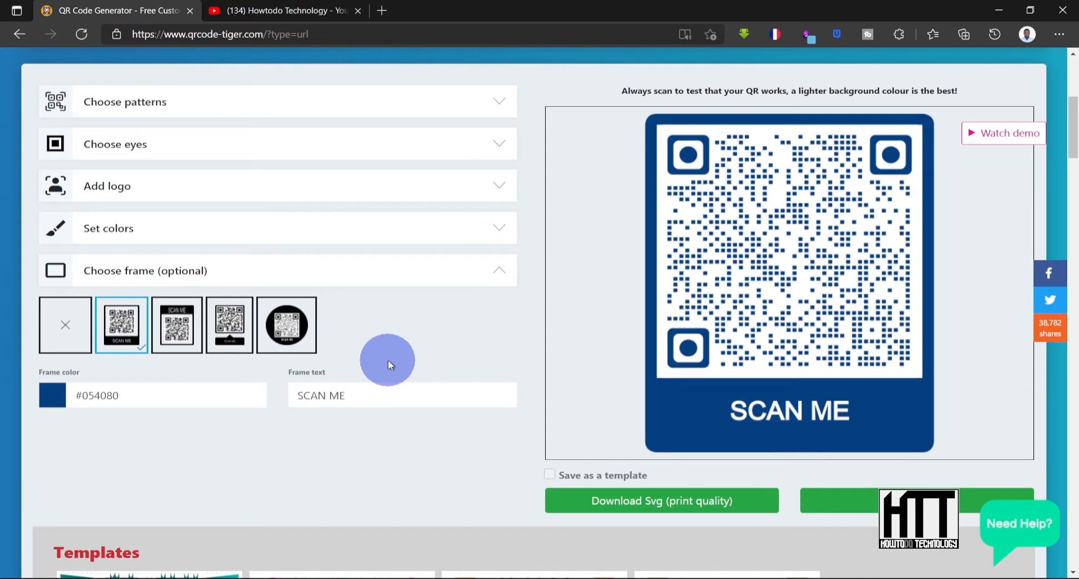
{"action": "scroll", "coordinate": [388, 360], "scroll_direction": "up", "scroll_amount": 1}
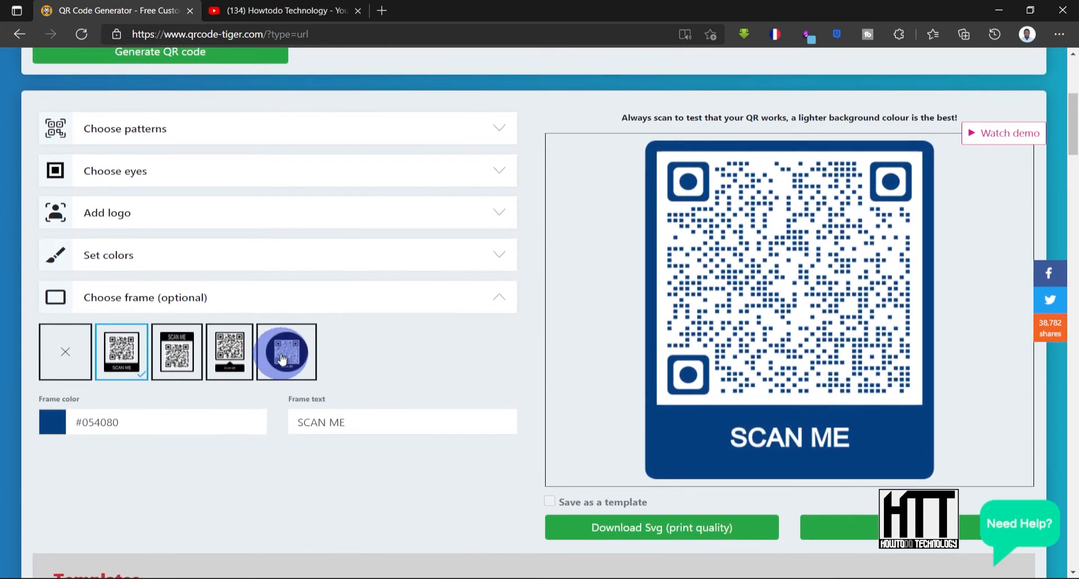
{"action": "left_click", "coordinate": [283, 360]}
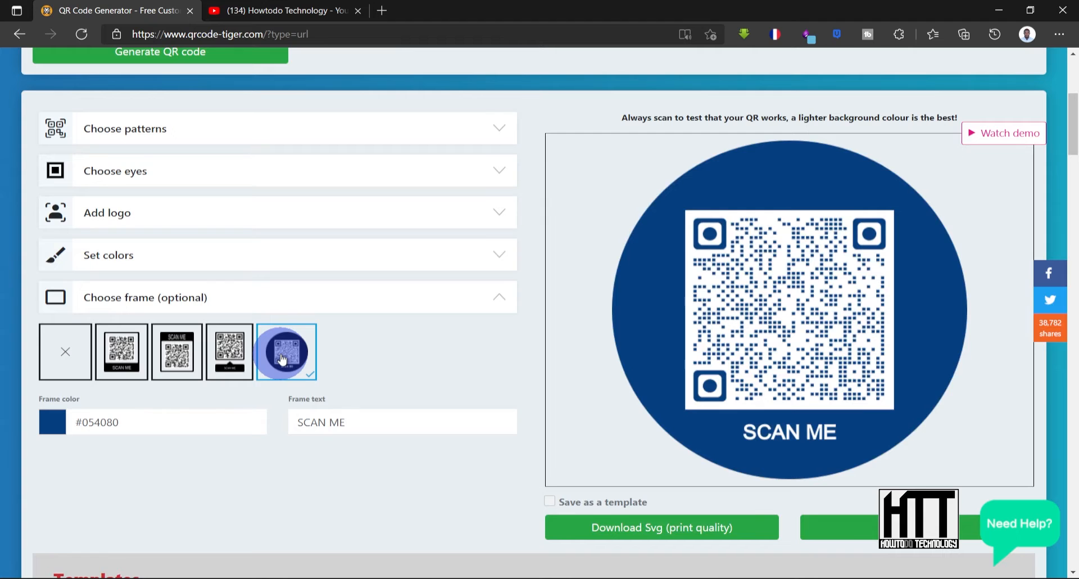
- Apply the teal star-pattern template to the QR code
{"action": "scroll", "coordinate": [410, 396], "scroll_direction": "down", "scroll_amount": 3}
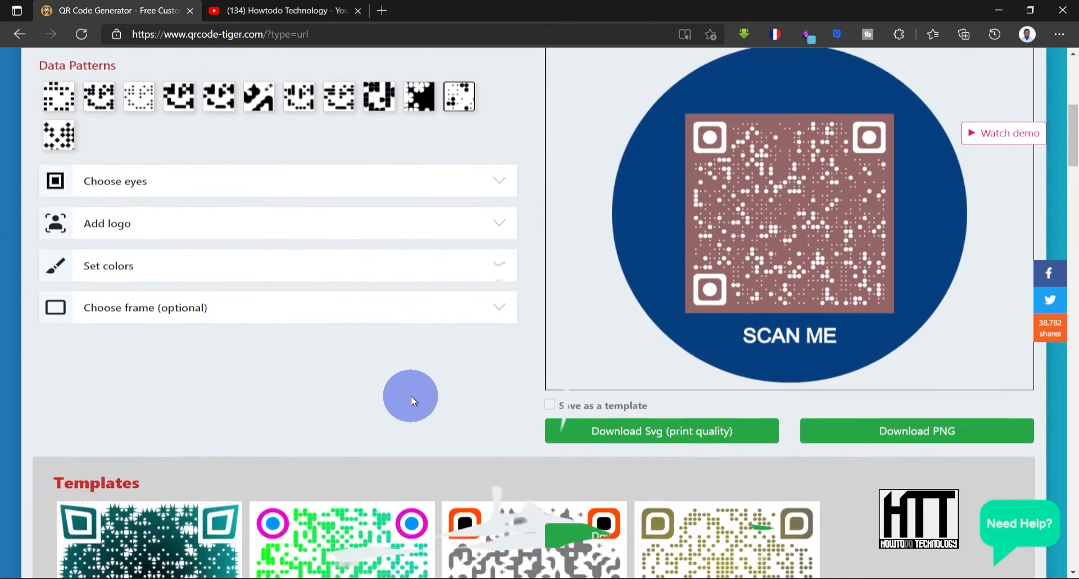
{"action": "scroll", "coordinate": [410, 396], "scroll_direction": "down", "scroll_amount": 2}
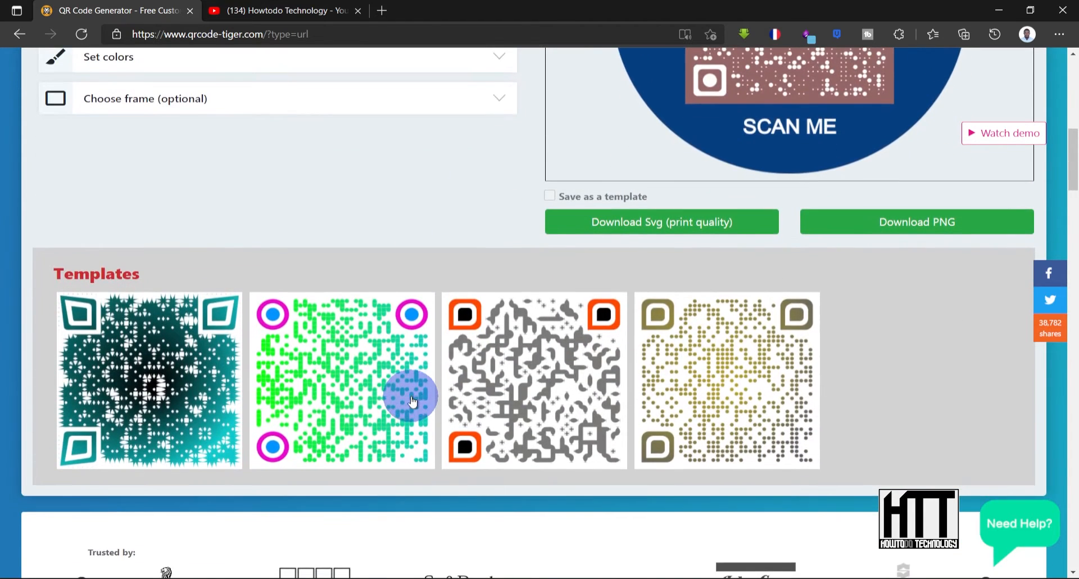
{"action": "left_click", "coordinate": [175, 409]}
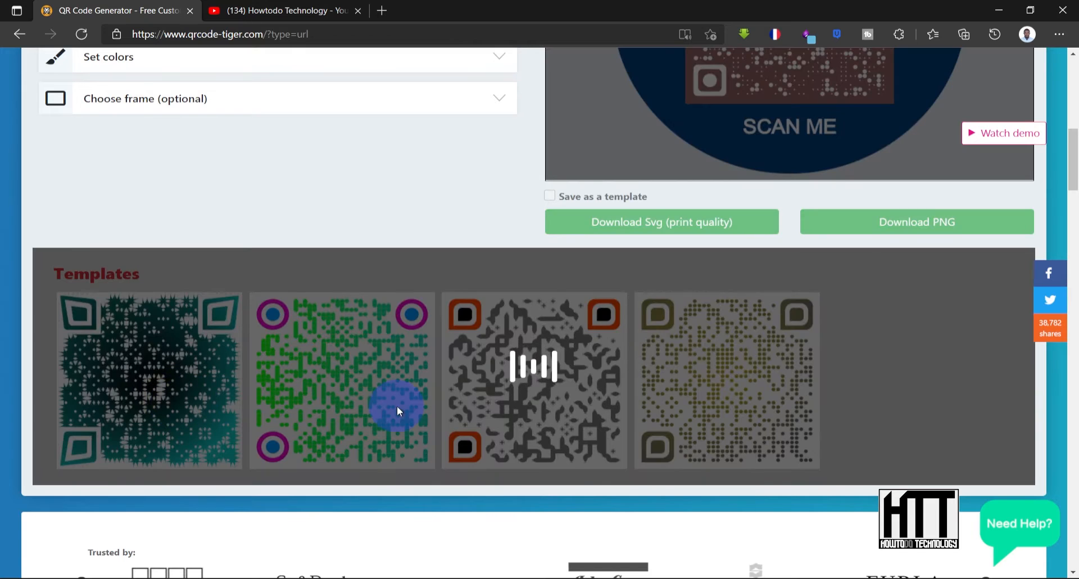
{"action": "scroll", "coordinate": [543, 379], "scroll_direction": "up", "scroll_amount": 3}
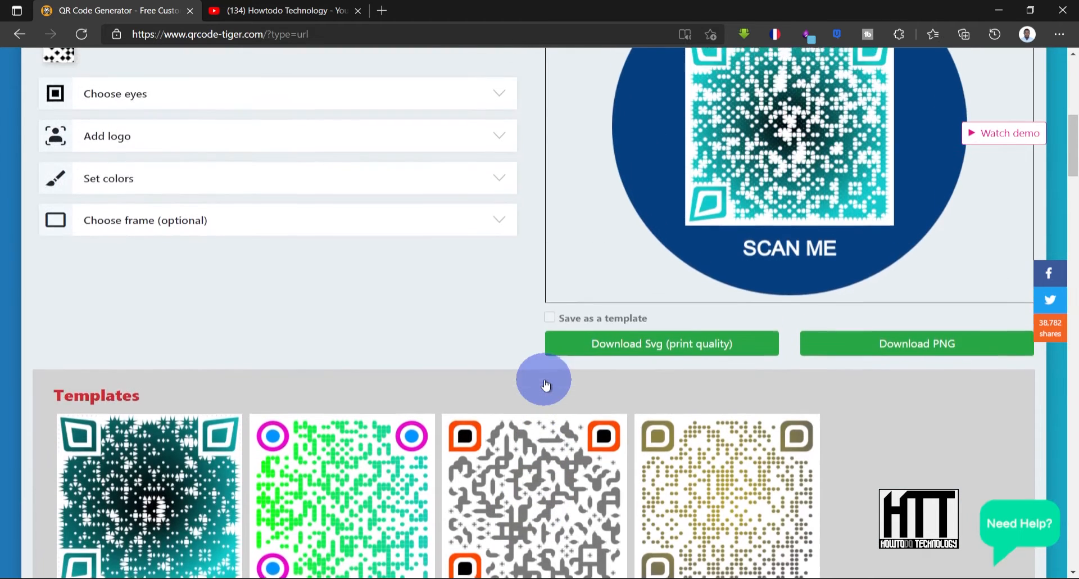
{"action": "scroll", "coordinate": [527, 436], "scroll_direction": "down", "scroll_amount": 1}
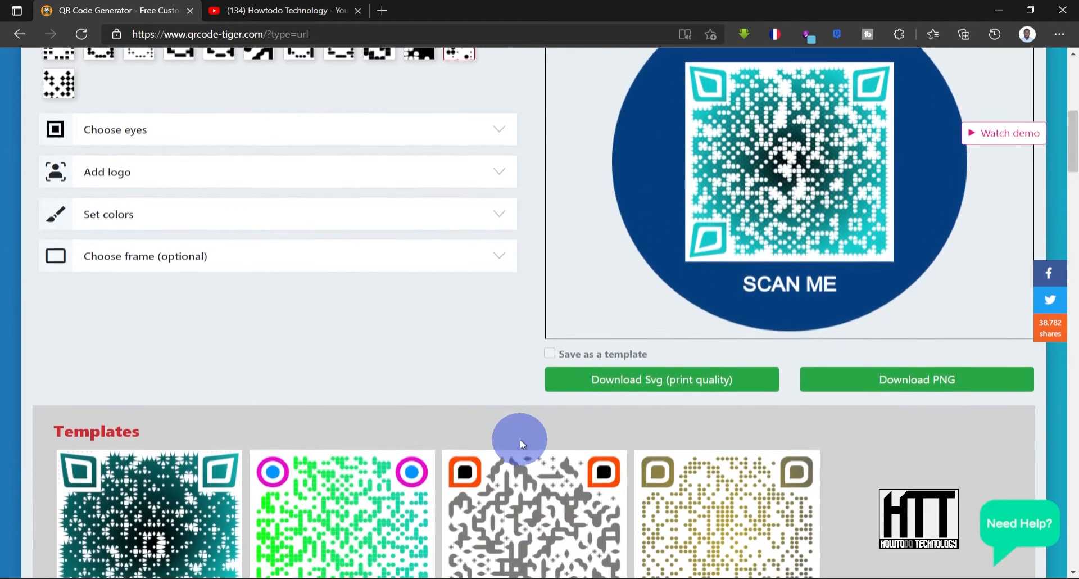
{"action": "scroll", "coordinate": [522, 444], "scroll_direction": "down", "scroll_amount": 2}
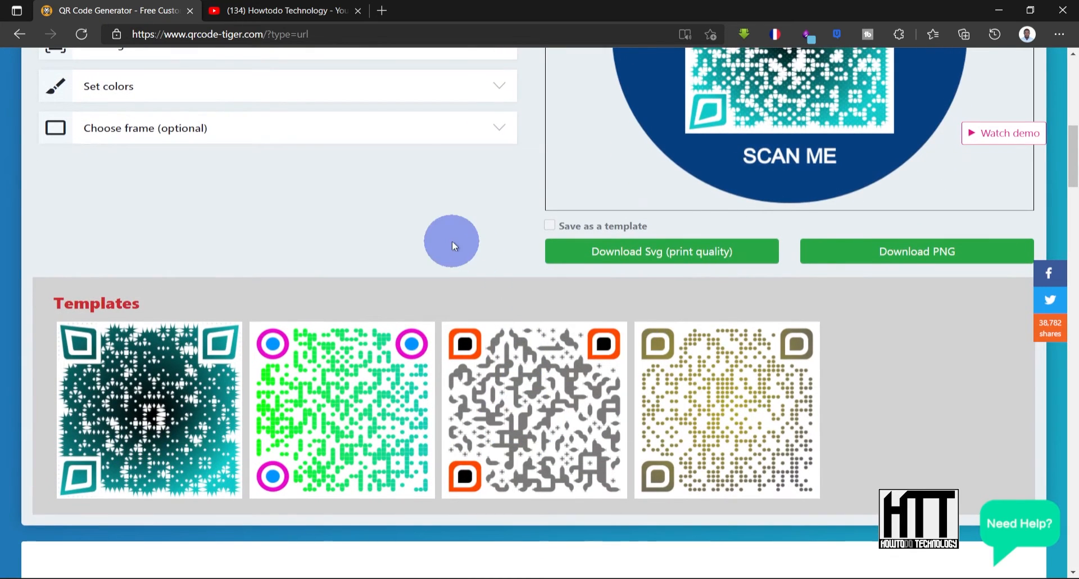
{"action": "scroll", "coordinate": [452, 241], "scroll_direction": "up", "scroll_amount": 1}
{"action": "scroll", "coordinate": [453, 240], "scroll_direction": "down", "scroll_amount": 3}
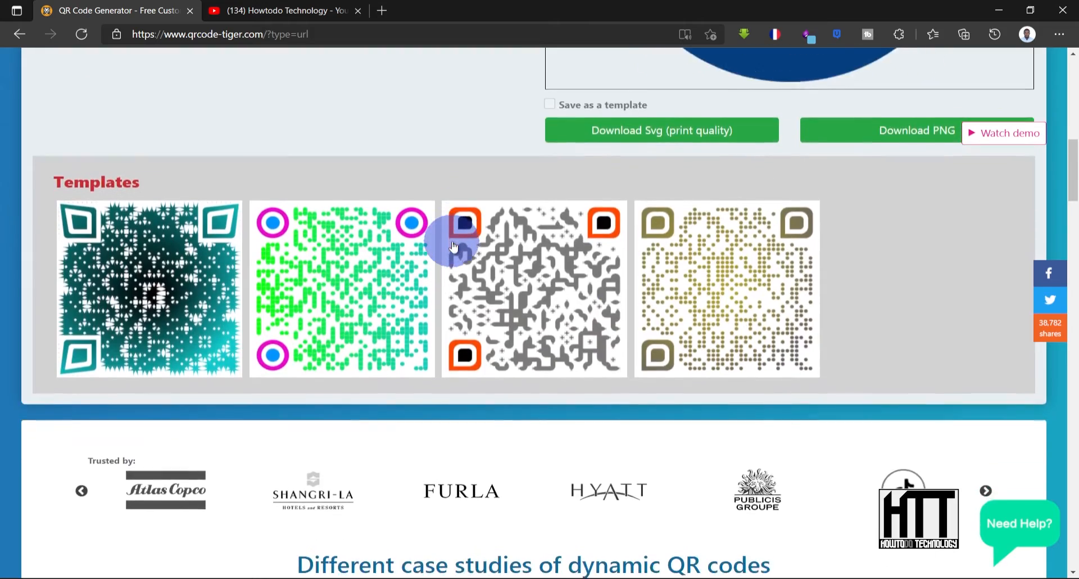
{"action": "scroll", "coordinate": [453, 241], "scroll_direction": "up", "scroll_amount": 3}
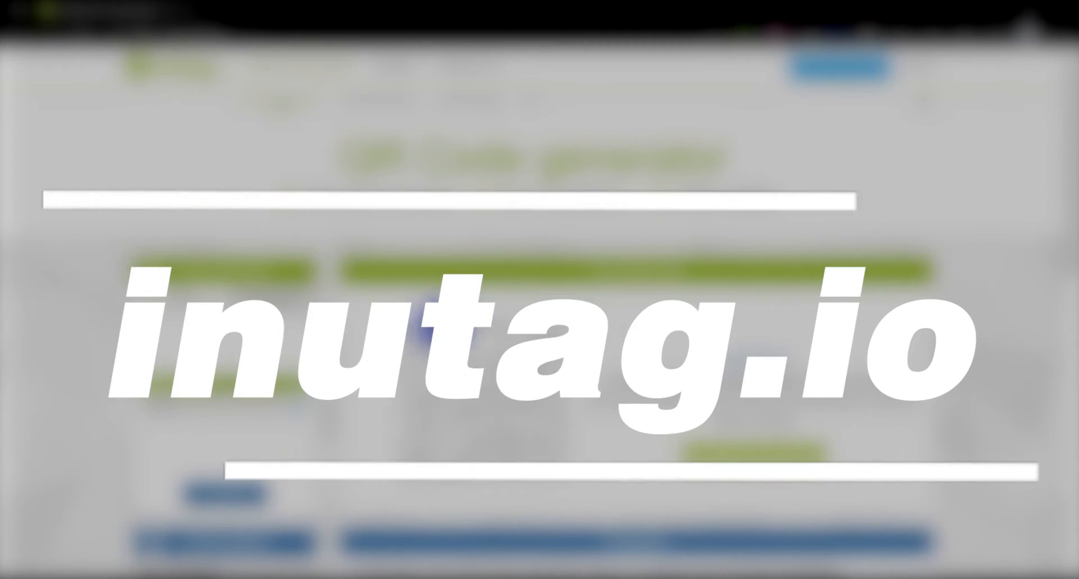
{"action": "scroll", "coordinate": [439, 326], "scroll_direction": "down", "scroll_amount": 1}
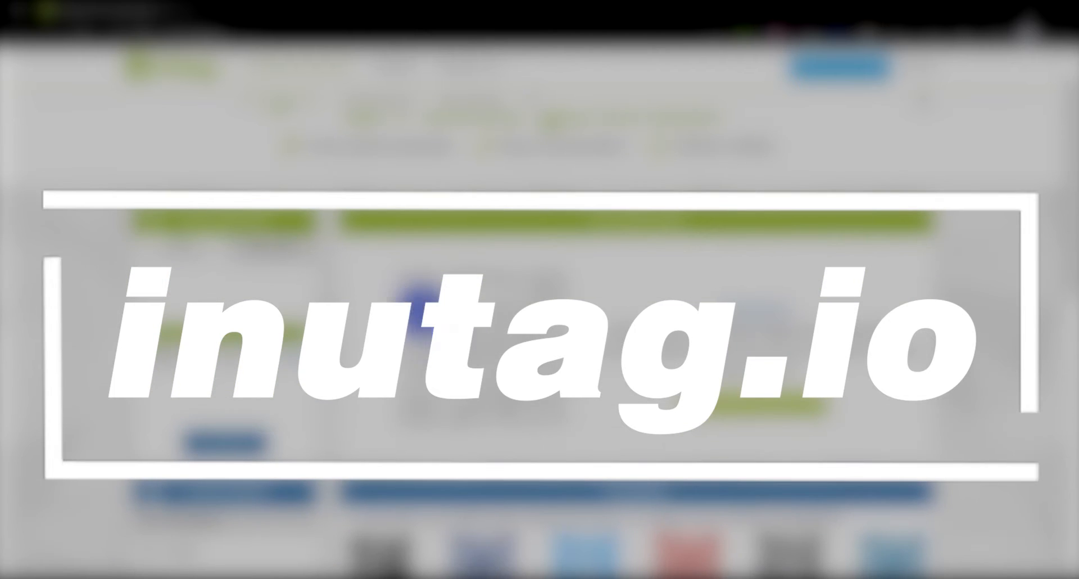
- Paste the YouTube channel URL into the Unitag URL field and confirm it
{"action": "left_click", "coordinate": [299, 351]}
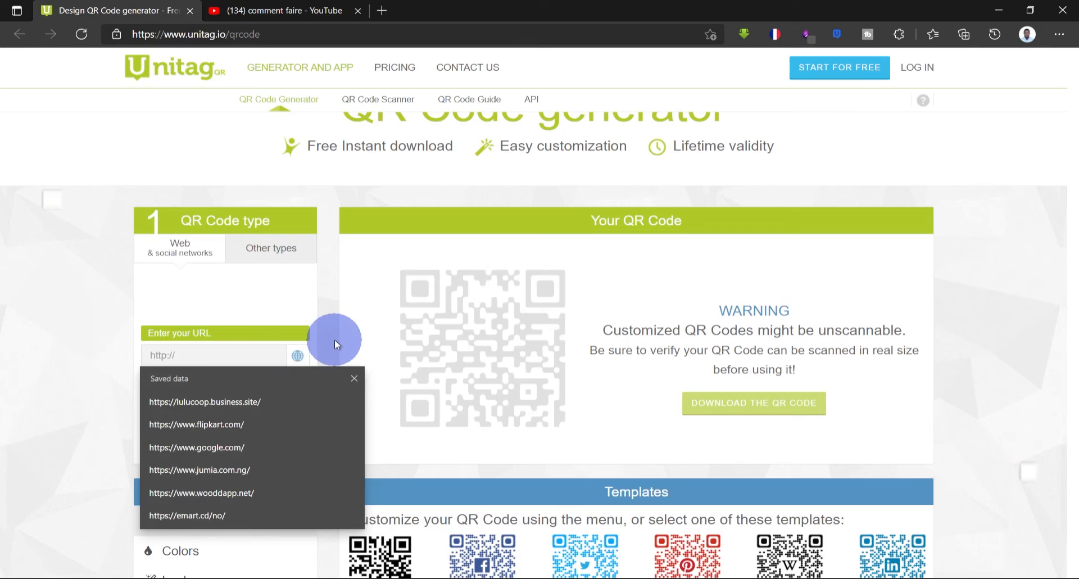
{"action": "key", "text": "ctrl+v"}
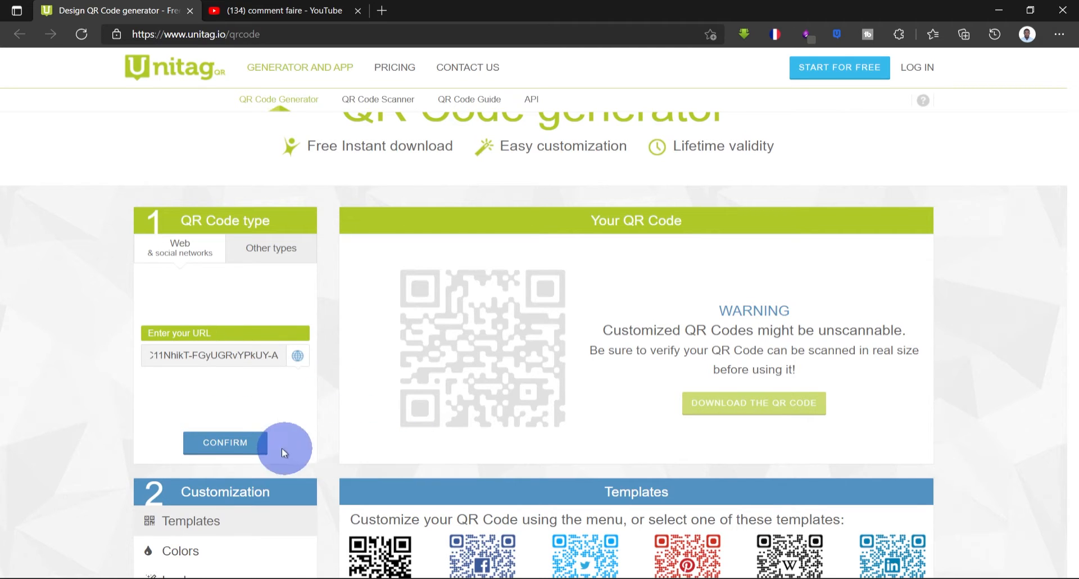
{"action": "left_click", "coordinate": [237, 450]}
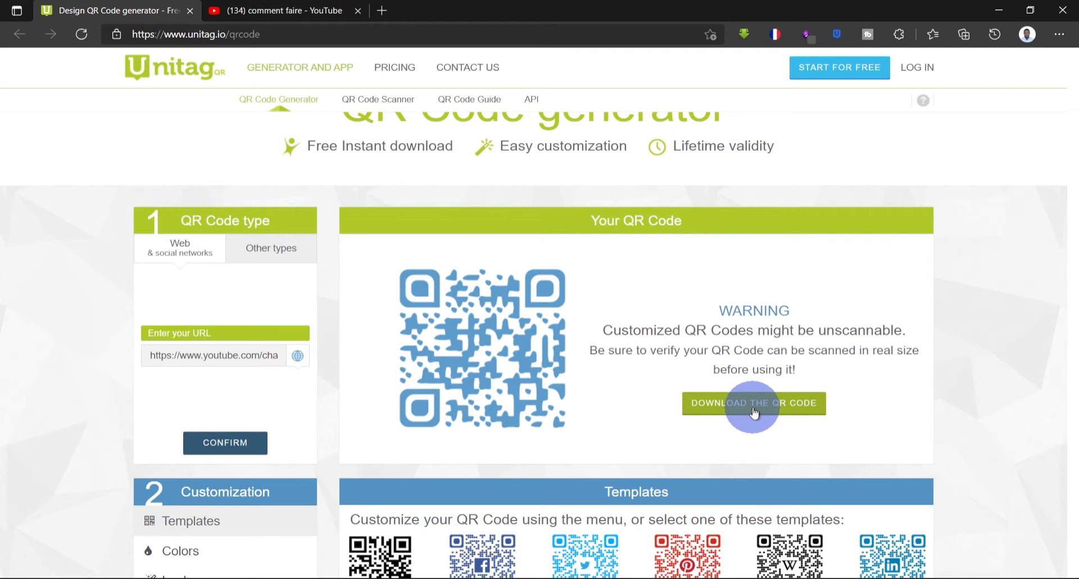
- Preview the Facebook and Play Store templates, settling on the plain black template
{"action": "scroll", "coordinate": [754, 412], "scroll_direction": "down", "scroll_amount": 2}
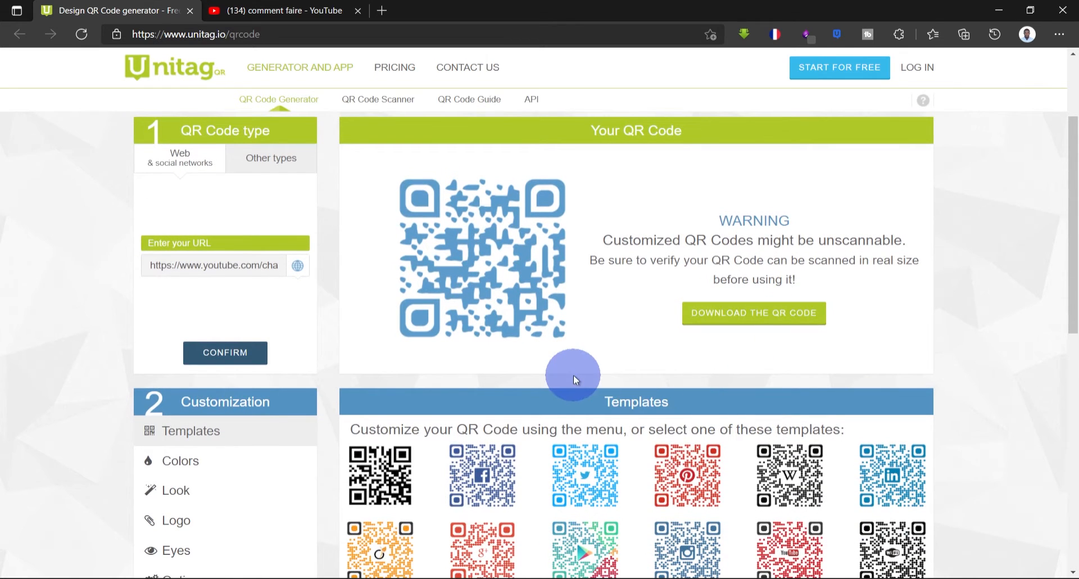
{"action": "scroll", "coordinate": [574, 380], "scroll_direction": "down", "scroll_amount": 2}
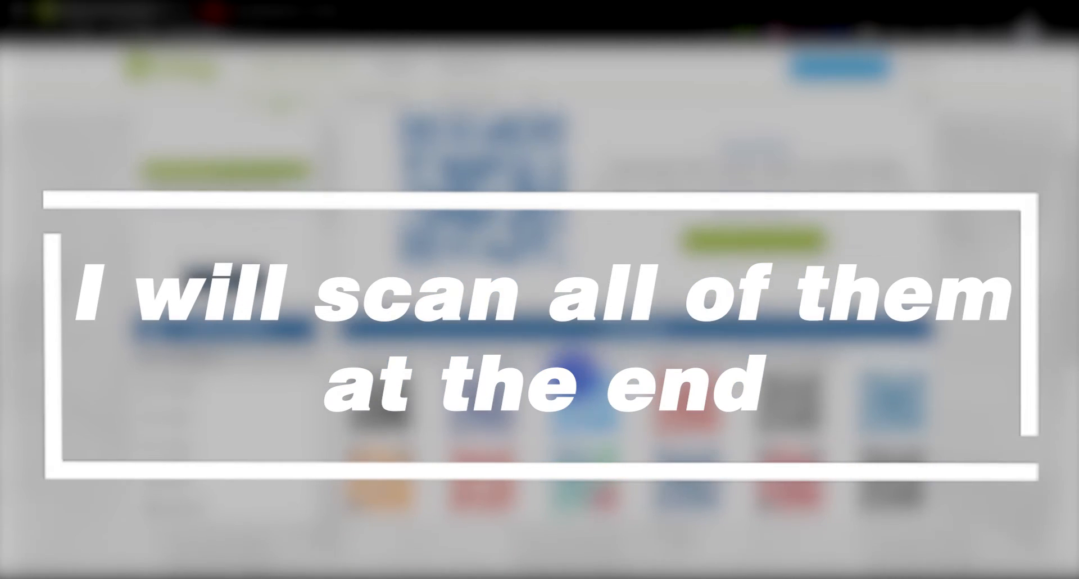
{"action": "scroll", "coordinate": [574, 371], "scroll_direction": "up", "scroll_amount": 1}
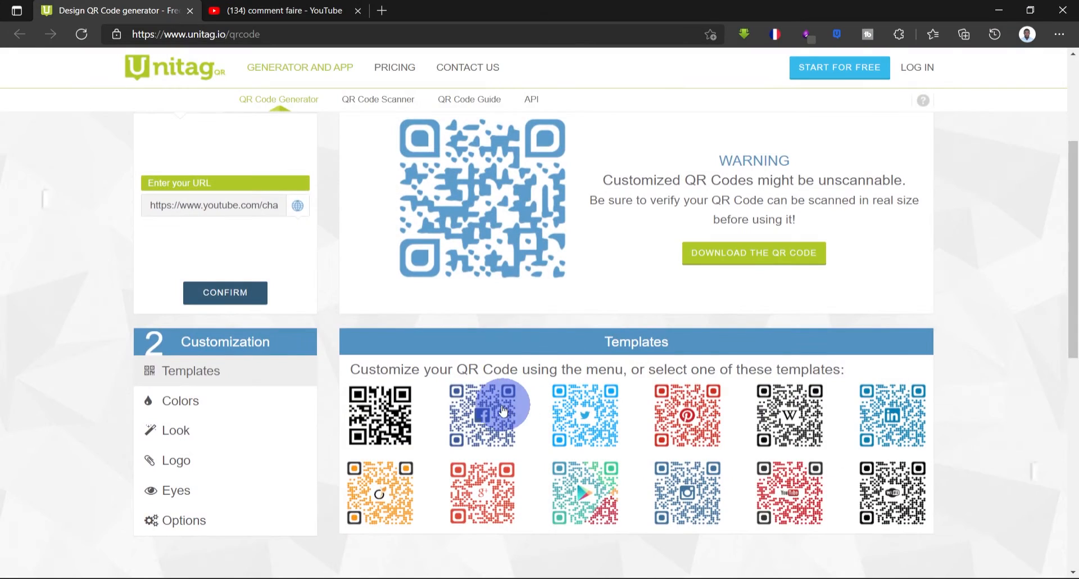
{"action": "left_click", "coordinate": [500, 410]}
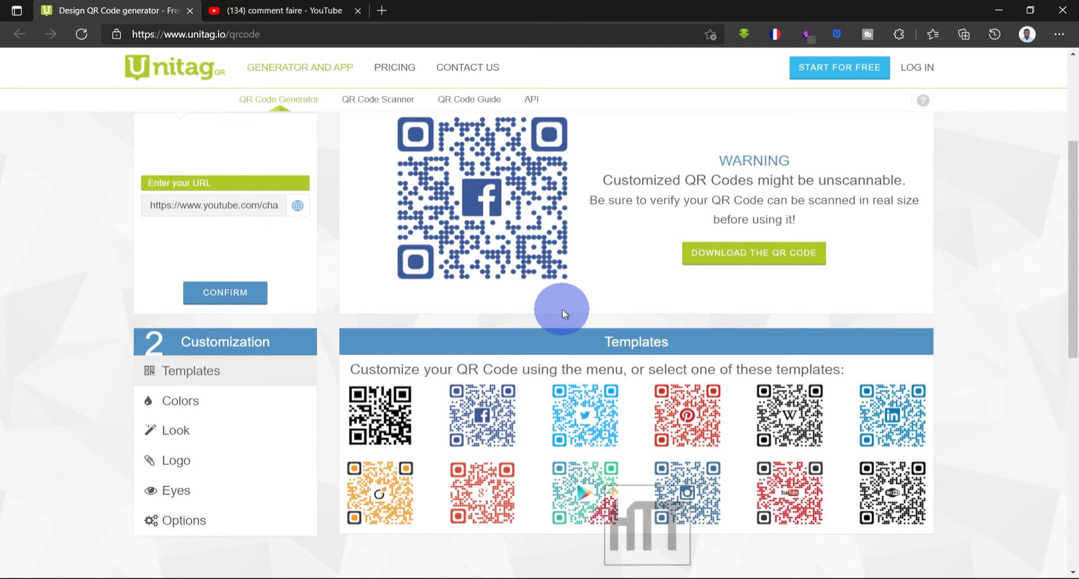
{"action": "left_click", "coordinate": [582, 495]}
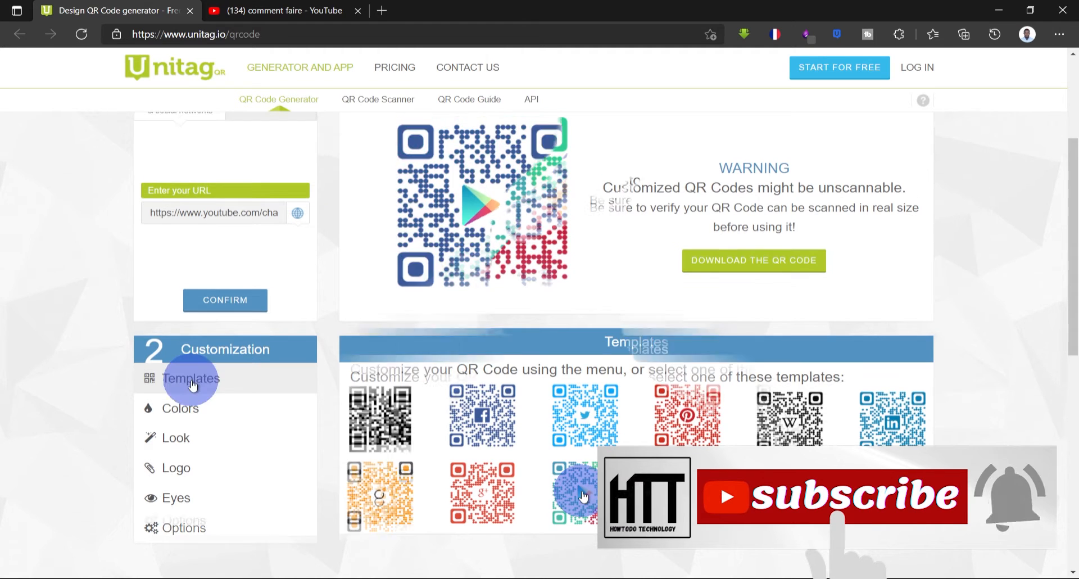
{"action": "left_click", "coordinate": [395, 436]}
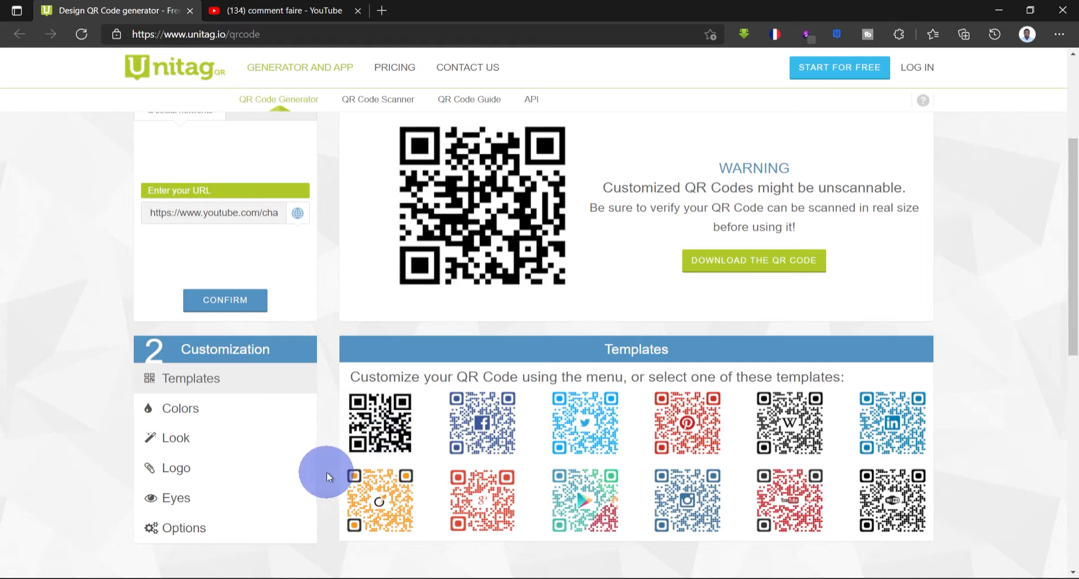
- Set the QR code's single color to 9c174a using the color picker
{"action": "left_click", "coordinate": [221, 416]}
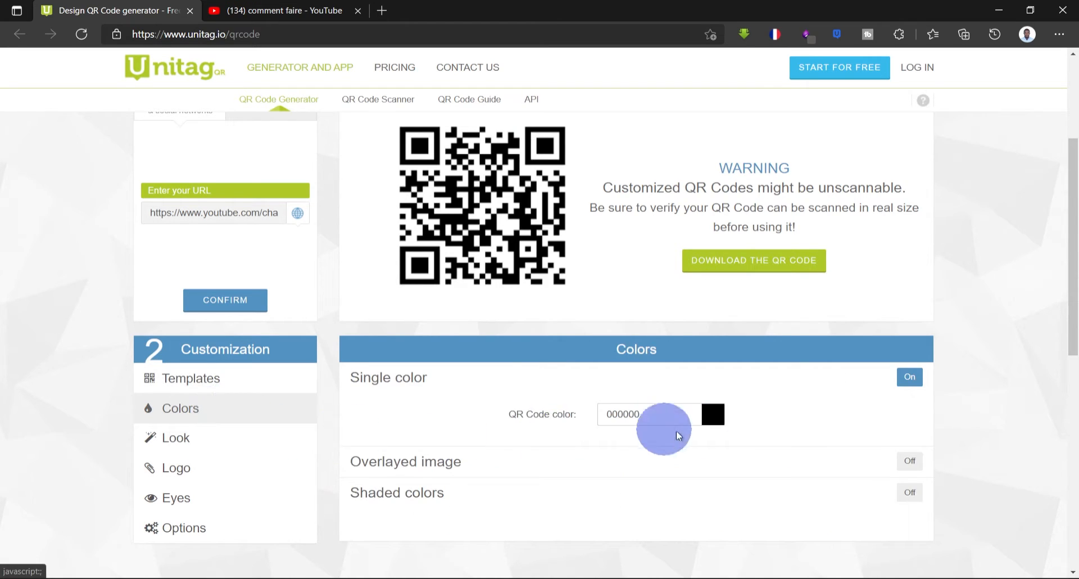
{"action": "left_click", "coordinate": [714, 425]}
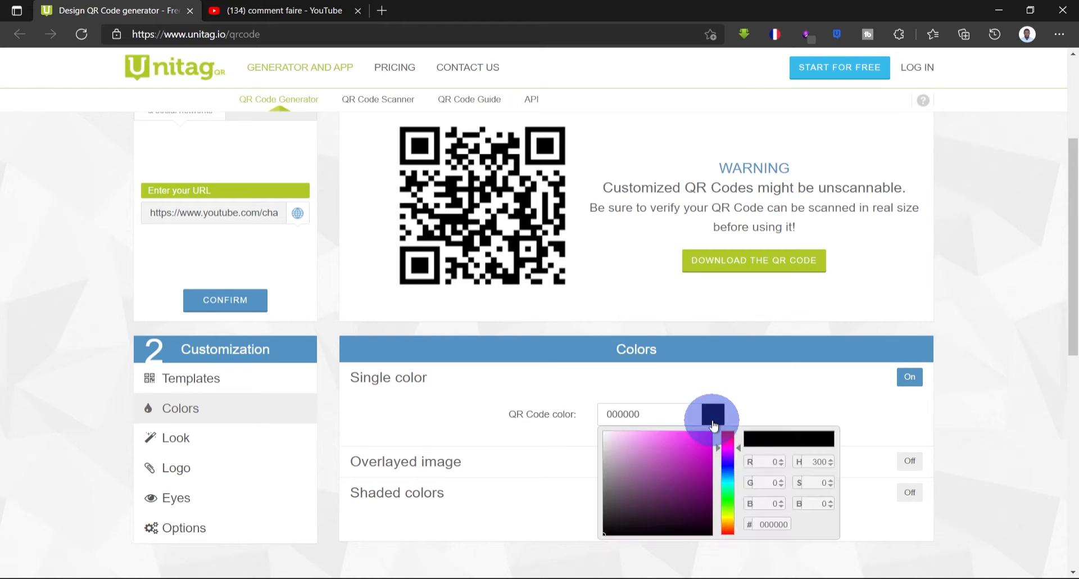
{"action": "left_click", "coordinate": [727, 474]}
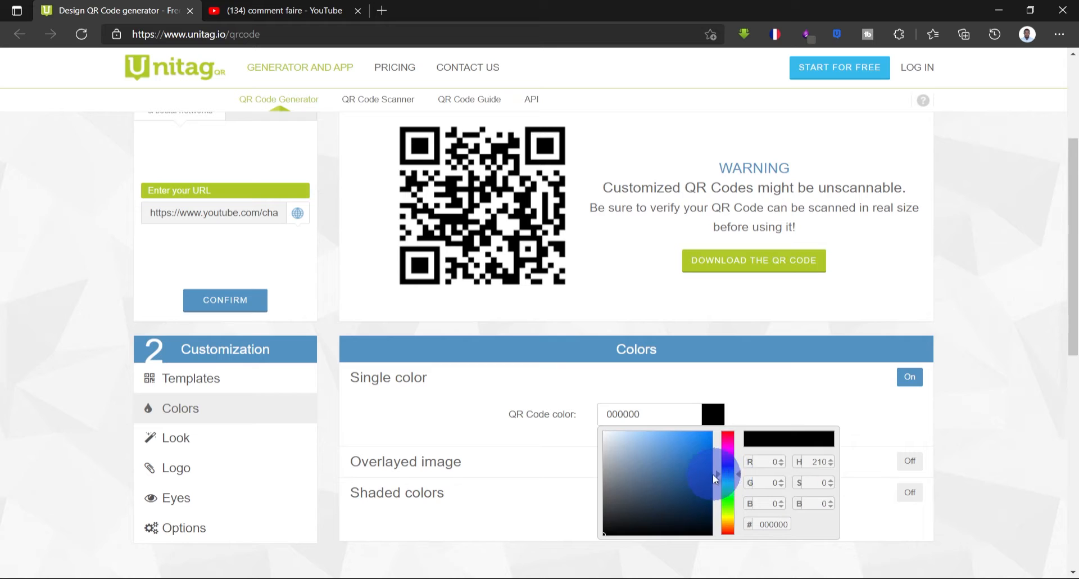
{"action": "left_click", "coordinate": [697, 471]}
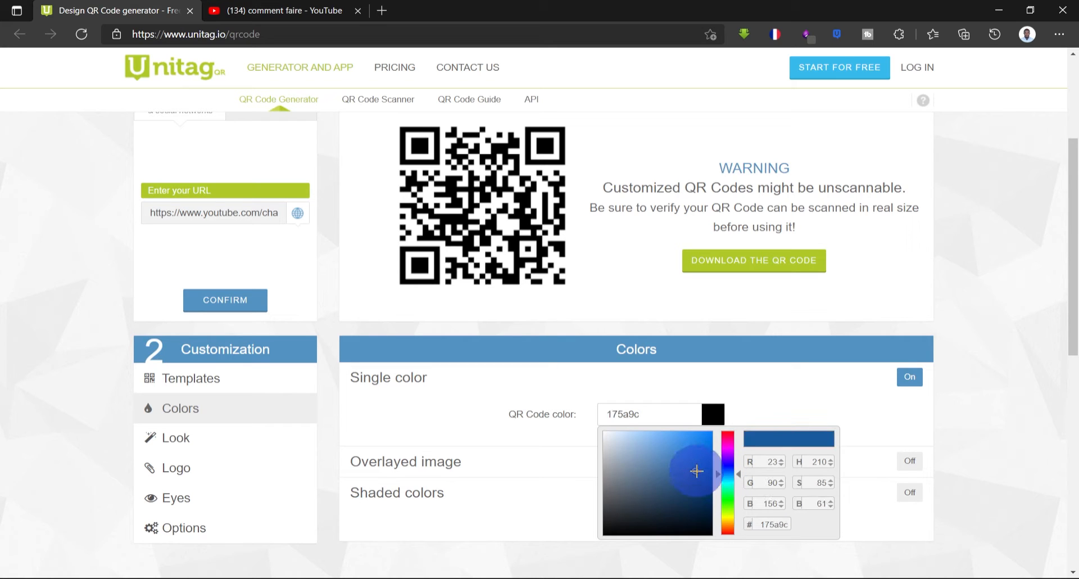
{"action": "left_click", "coordinate": [731, 438]}
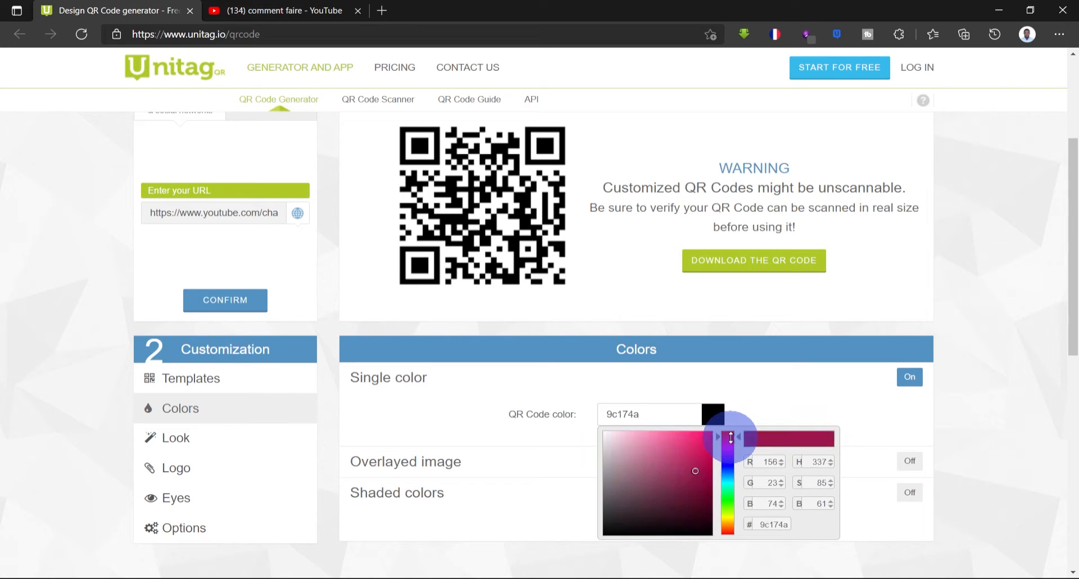
{"action": "left_click", "coordinate": [913, 381]}
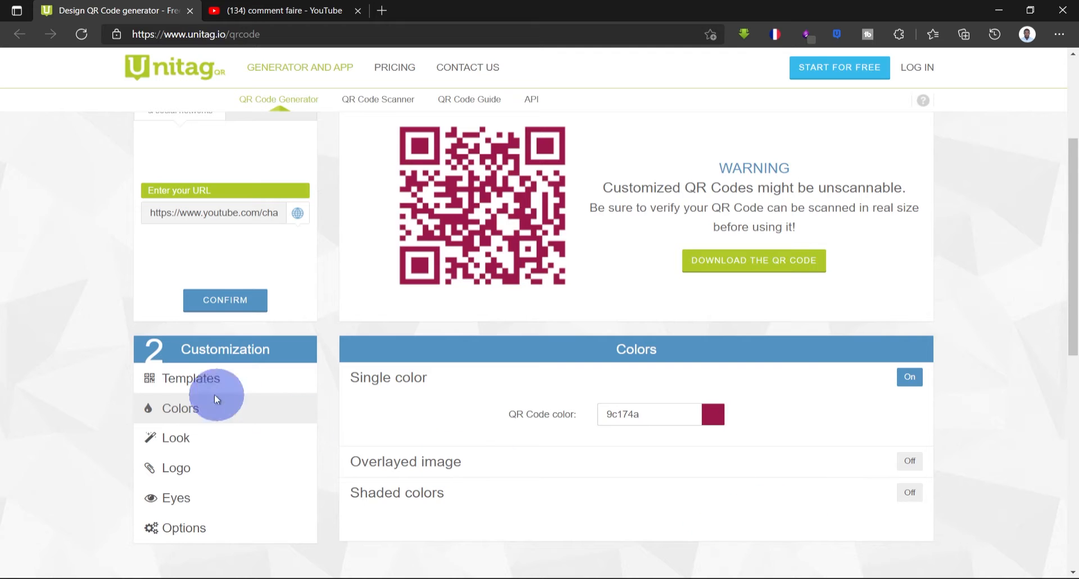
- Set the QR code's module style to Dots in the Look section
{"action": "left_click", "coordinate": [186, 443]}
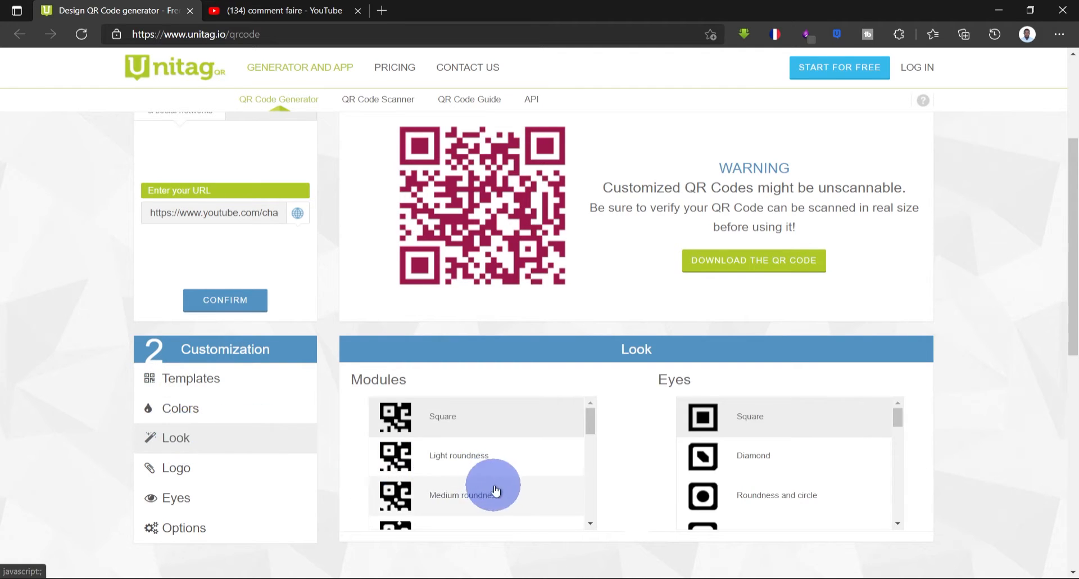
{"action": "scroll", "coordinate": [530, 493], "scroll_direction": "down", "scroll_amount": 1}
{"action": "scroll", "coordinate": [531, 495], "scroll_direction": "down", "scroll_amount": 3}
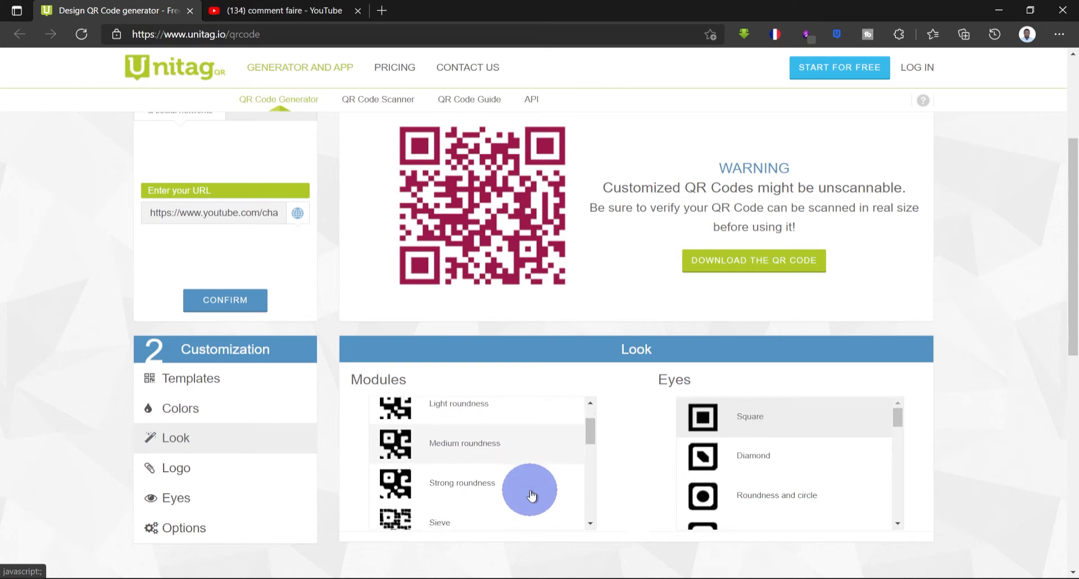
{"action": "scroll", "coordinate": [530, 494], "scroll_direction": "down", "scroll_amount": 3}
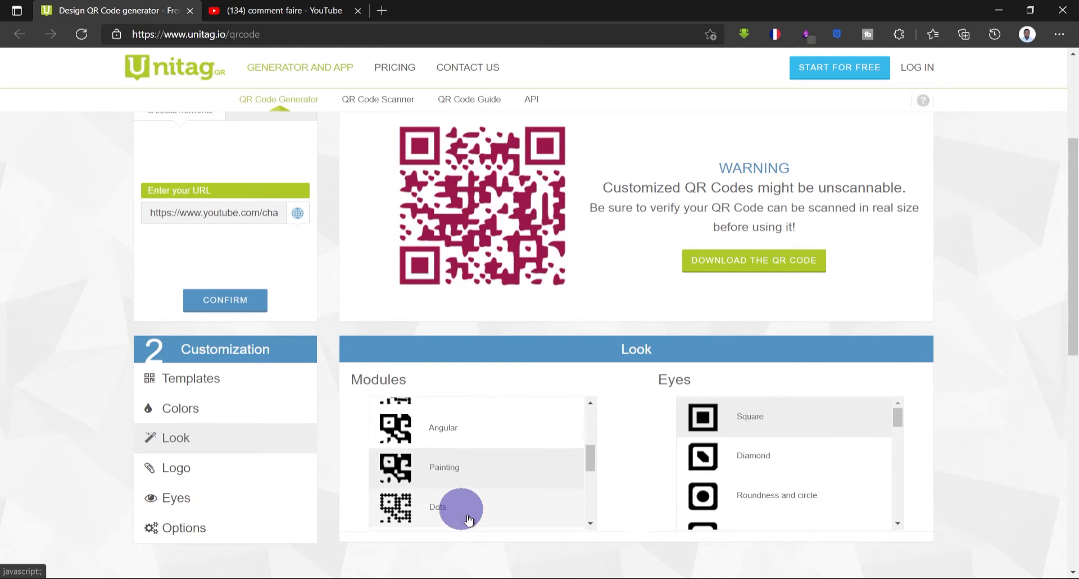
{"action": "left_click", "coordinate": [464, 508]}
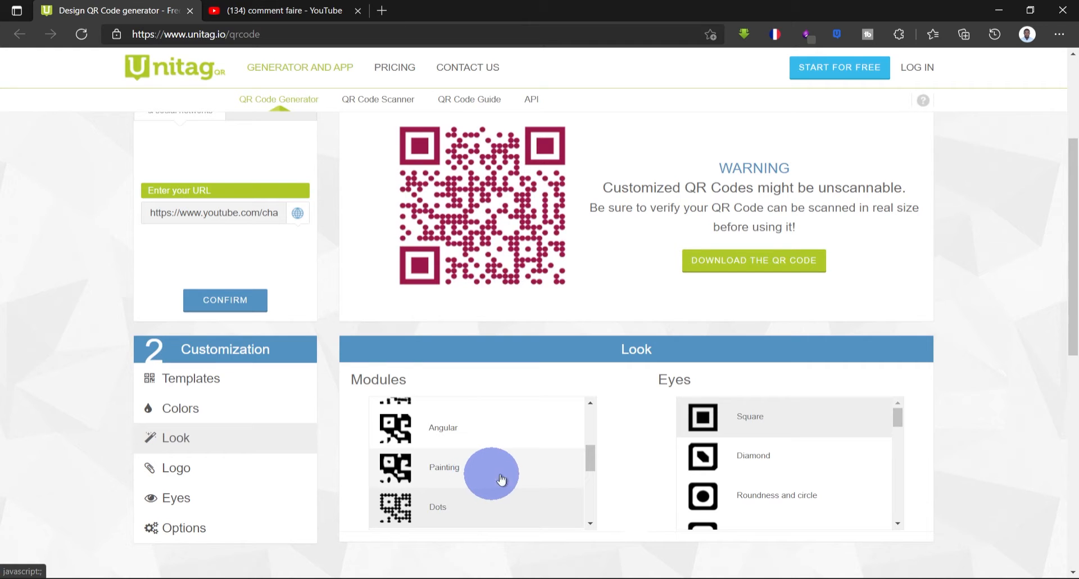
- Try the Diamond eye style, then switch the eyes back to Square
{"action": "left_click", "coordinate": [775, 460]}
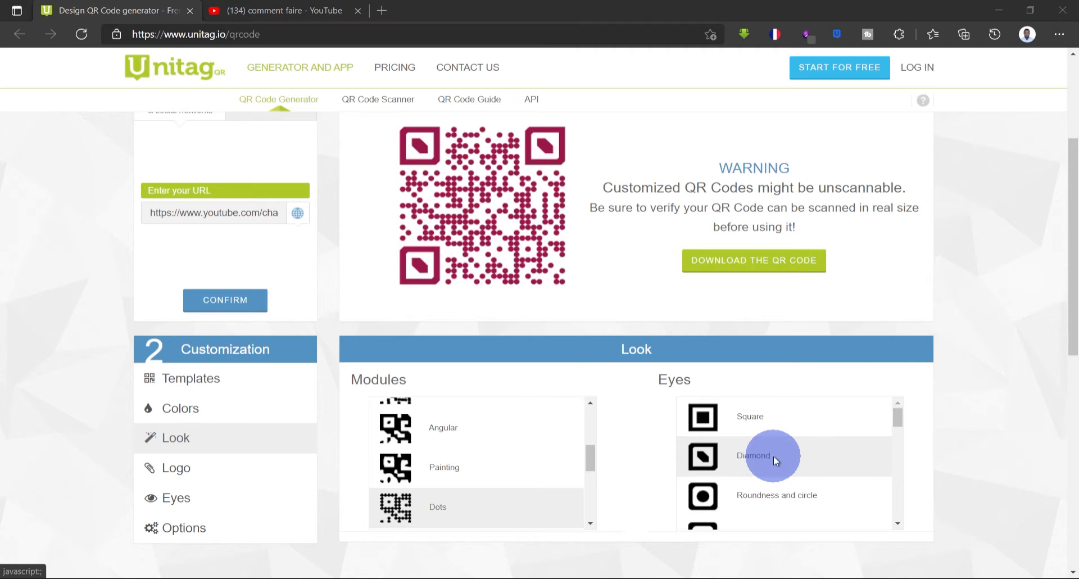
{"action": "scroll", "coordinate": [774, 456], "scroll_direction": "down", "scroll_amount": 1}
{"action": "left_click", "coordinate": [734, 374]}
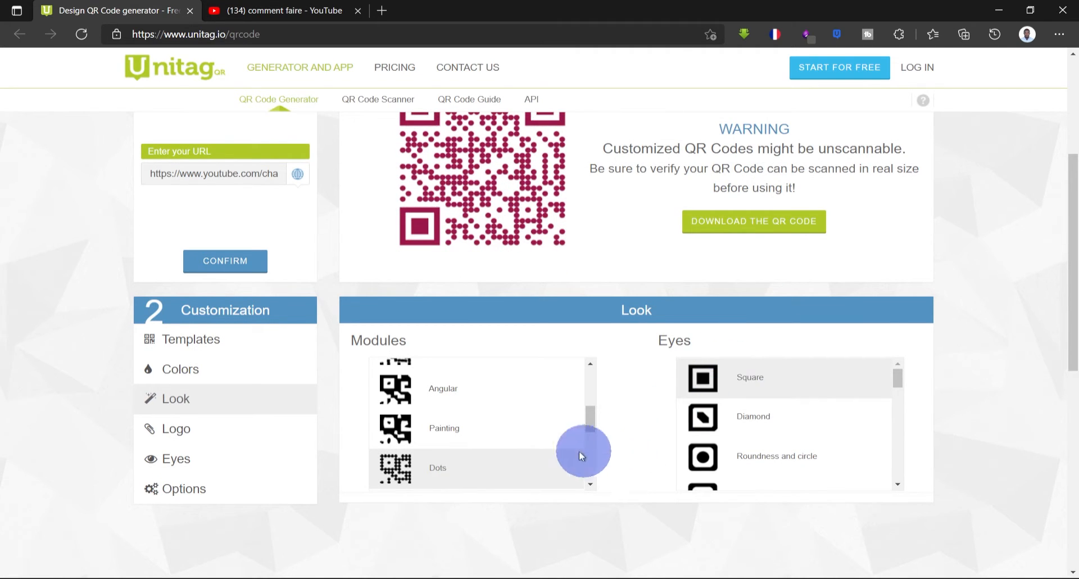
- Overlay the logo file commentfaire.PNG on the QR code
{"action": "scroll", "coordinate": [322, 456], "scroll_direction": "up", "scroll_amount": 1}
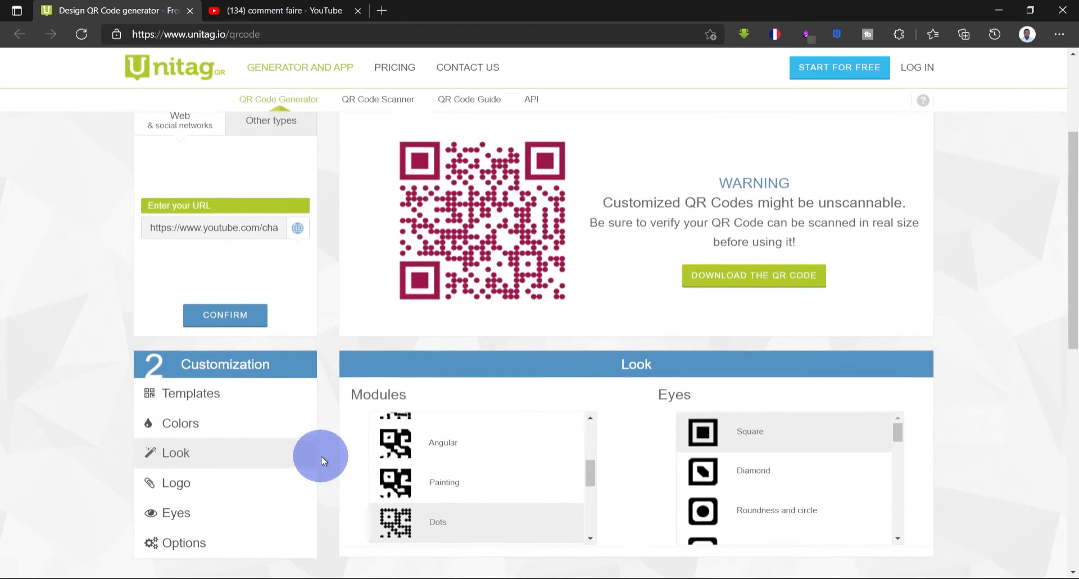
{"action": "left_click", "coordinate": [206, 500]}
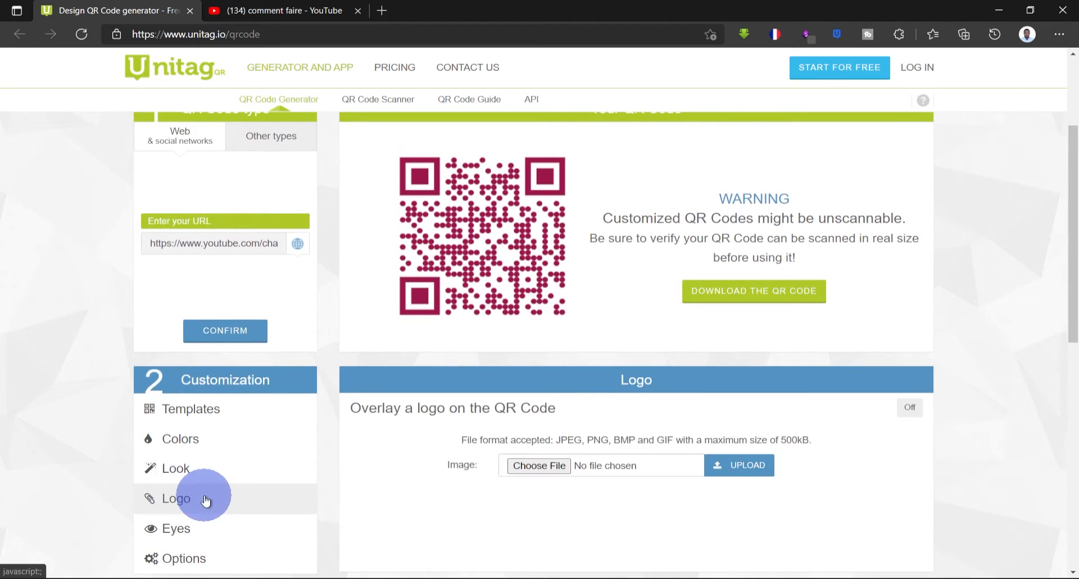
{"action": "left_click", "coordinate": [536, 465]}
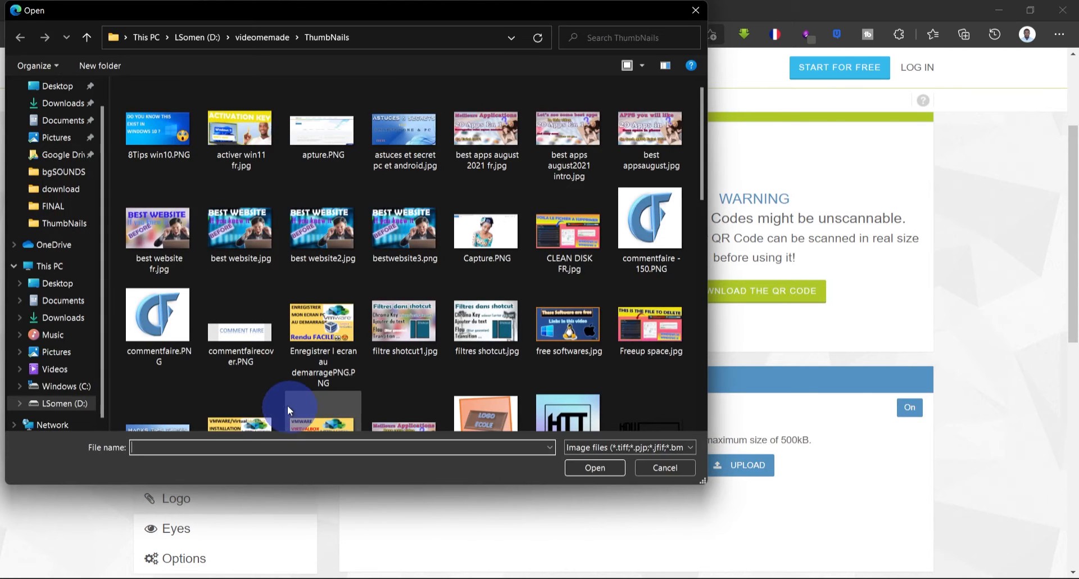
{"action": "double_click", "coordinate": [154, 328]}
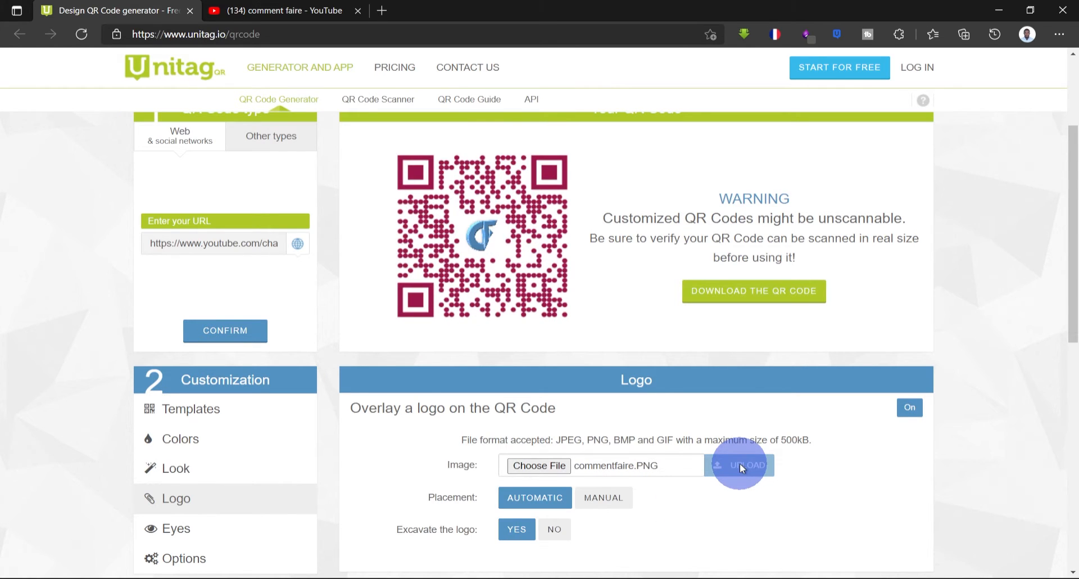
- Download the customized QR code, skipping past the sharing prompt
{"action": "scroll", "coordinate": [855, 507], "scroll_direction": "up", "scroll_amount": 1}
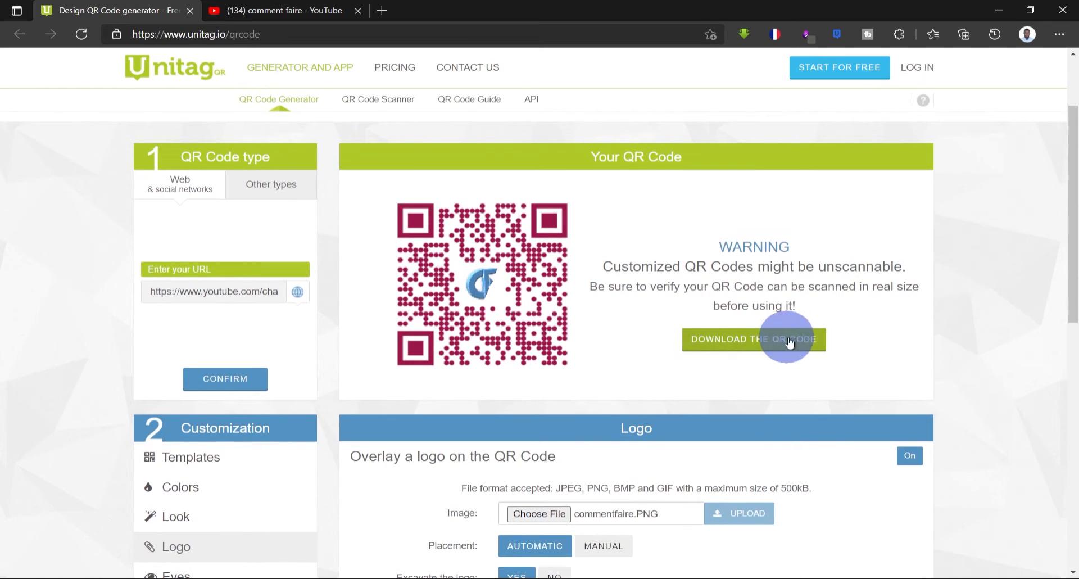
{"action": "left_click", "coordinate": [728, 341]}
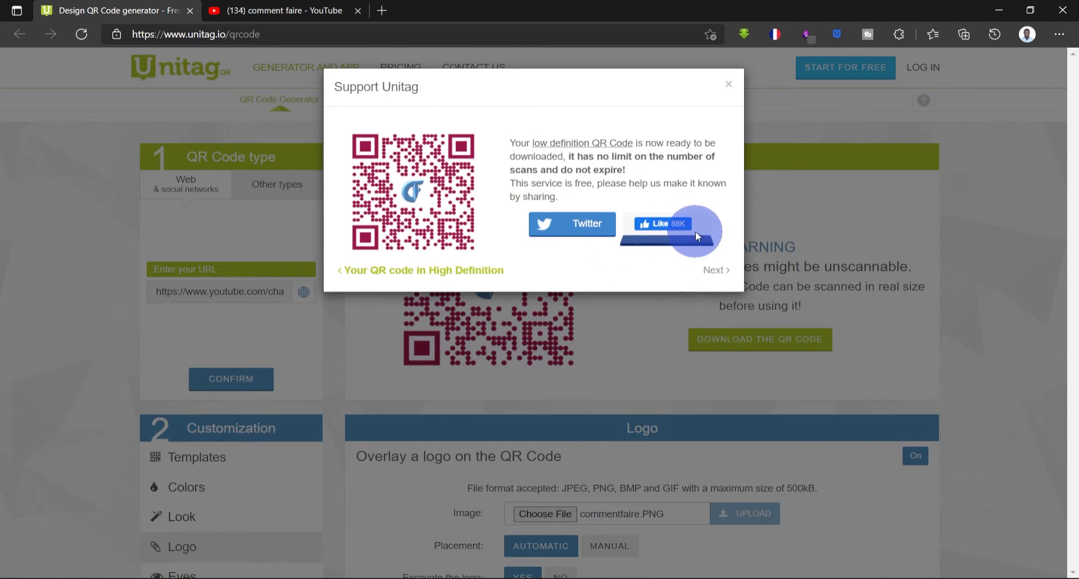
{"action": "left_click", "coordinate": [715, 271]}
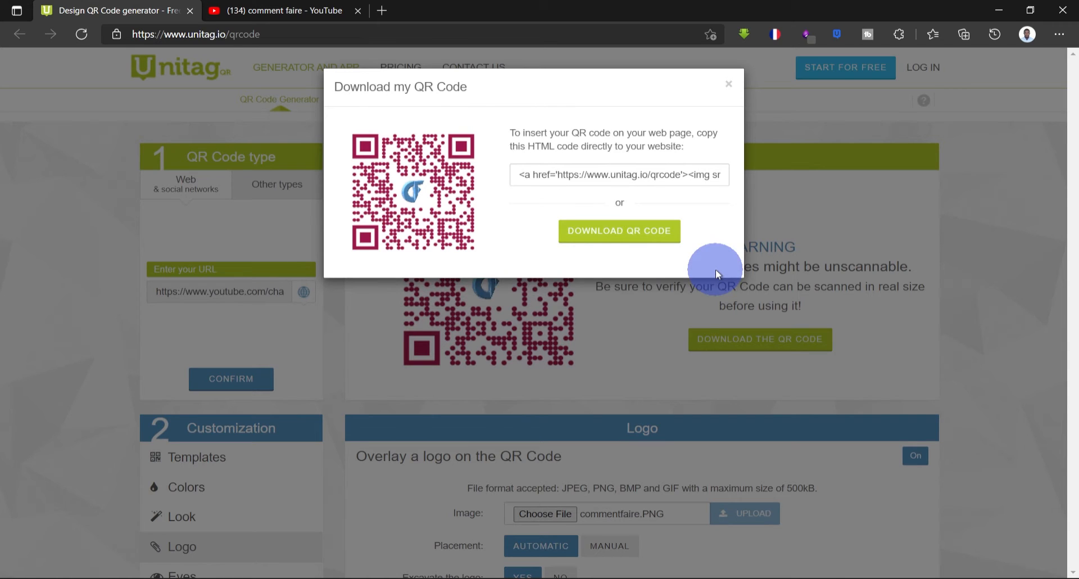
{"action": "left_click", "coordinate": [641, 238]}
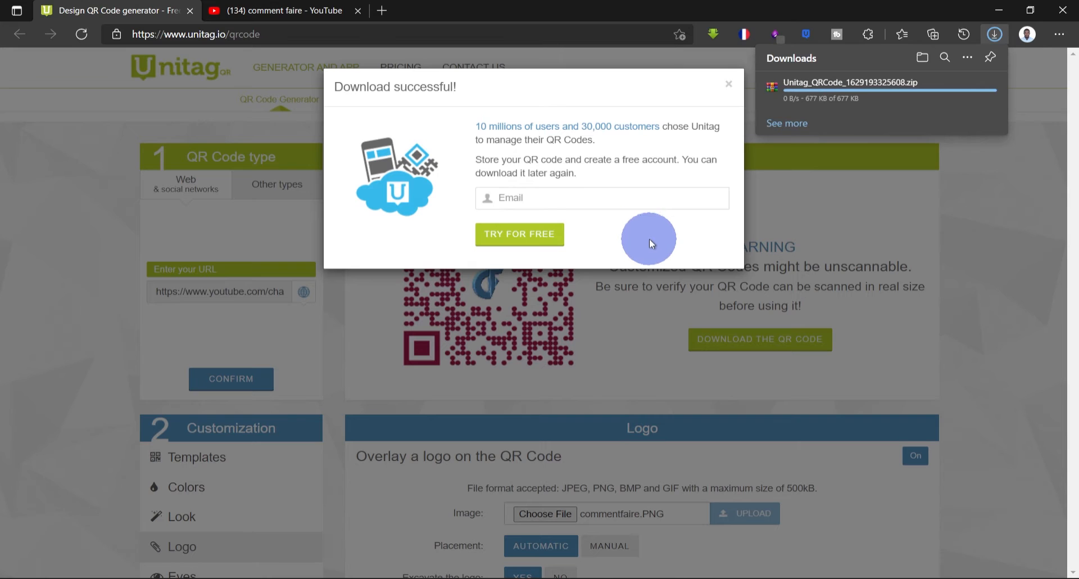
- Close the download confirmation popup without entering an email
{"action": "left_click", "coordinate": [545, 198]}
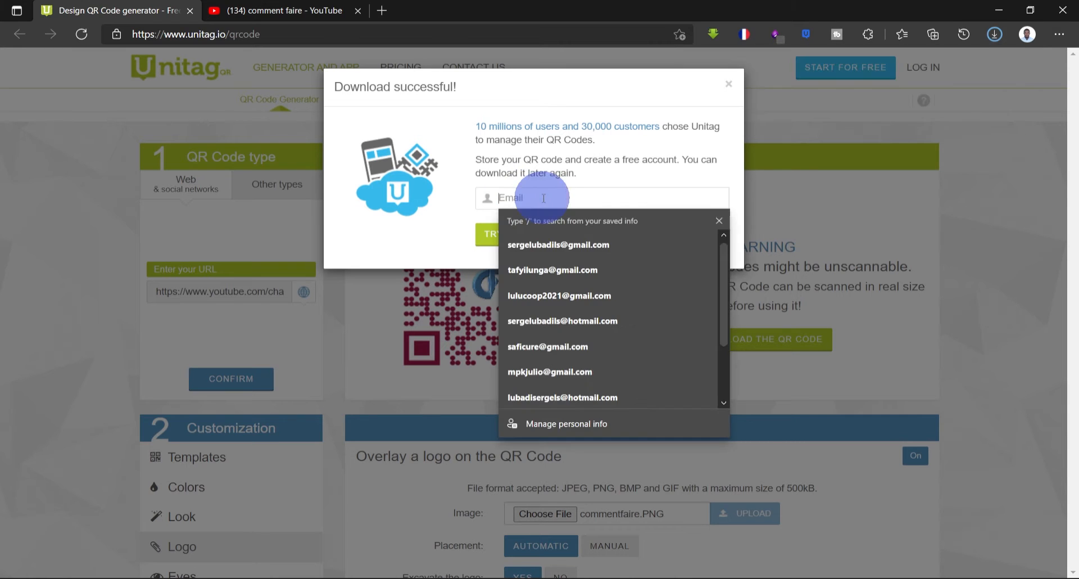
{"action": "left_click", "coordinate": [734, 154]}
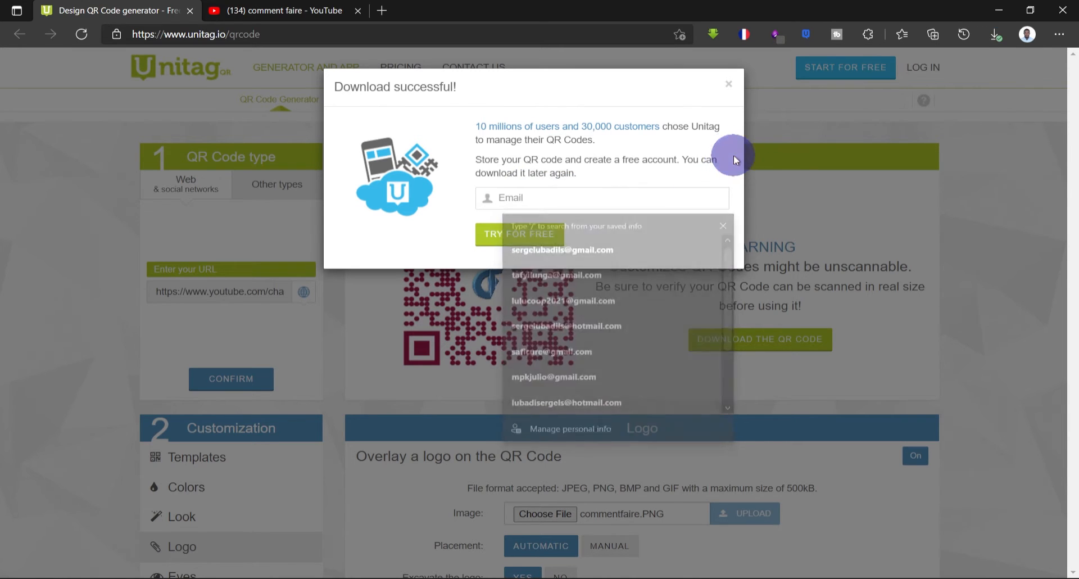
{"action": "left_click", "coordinate": [728, 88]}
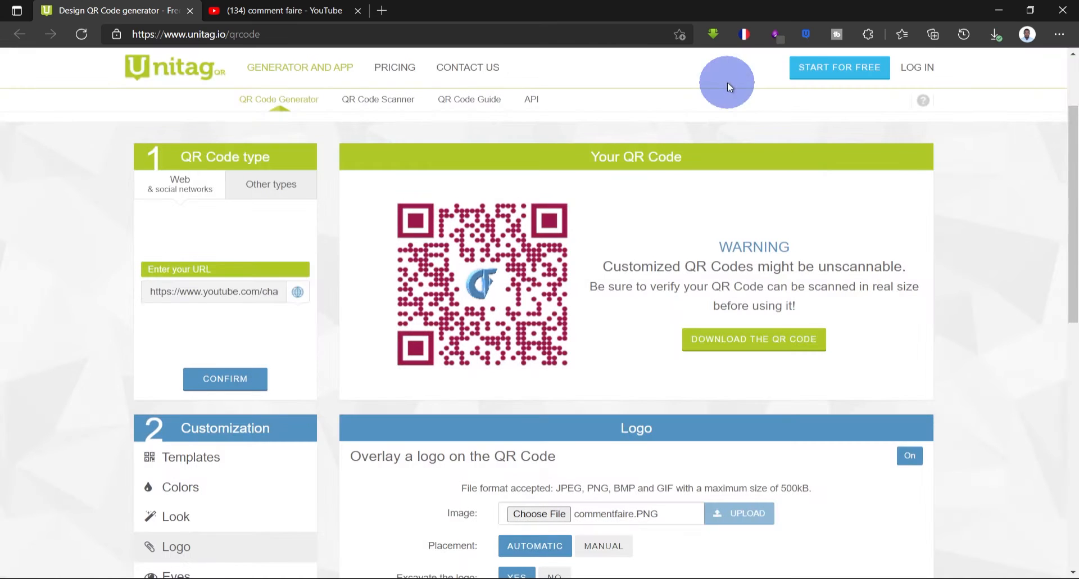
- Browse the other QR code types such as Text, Send an email, Send an SMS and Phone
{"action": "left_click", "coordinate": [264, 190]}
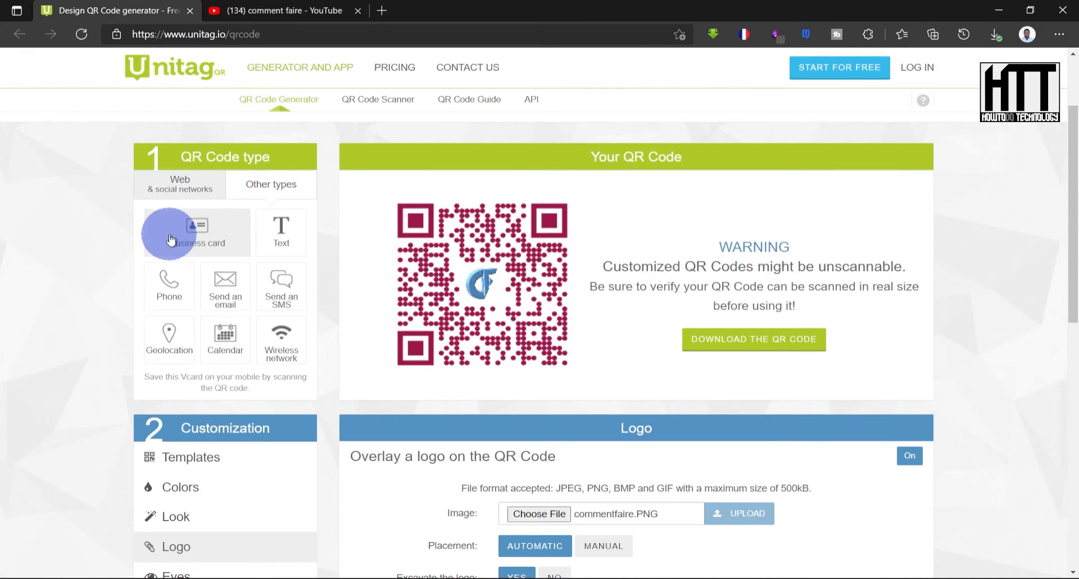
{"action": "left_click", "coordinate": [264, 248]}
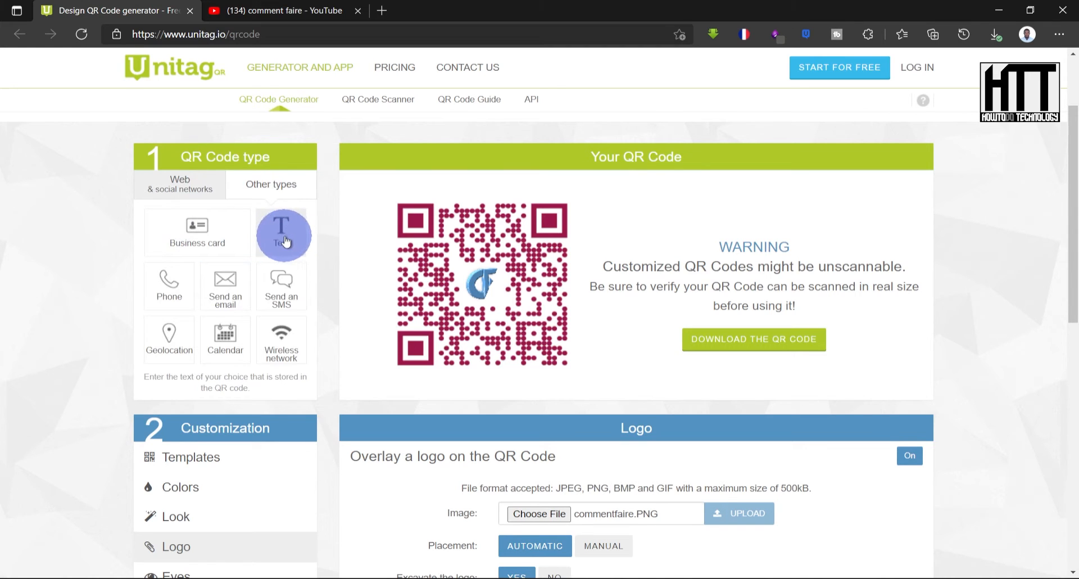
{"action": "left_click", "coordinate": [243, 293]}
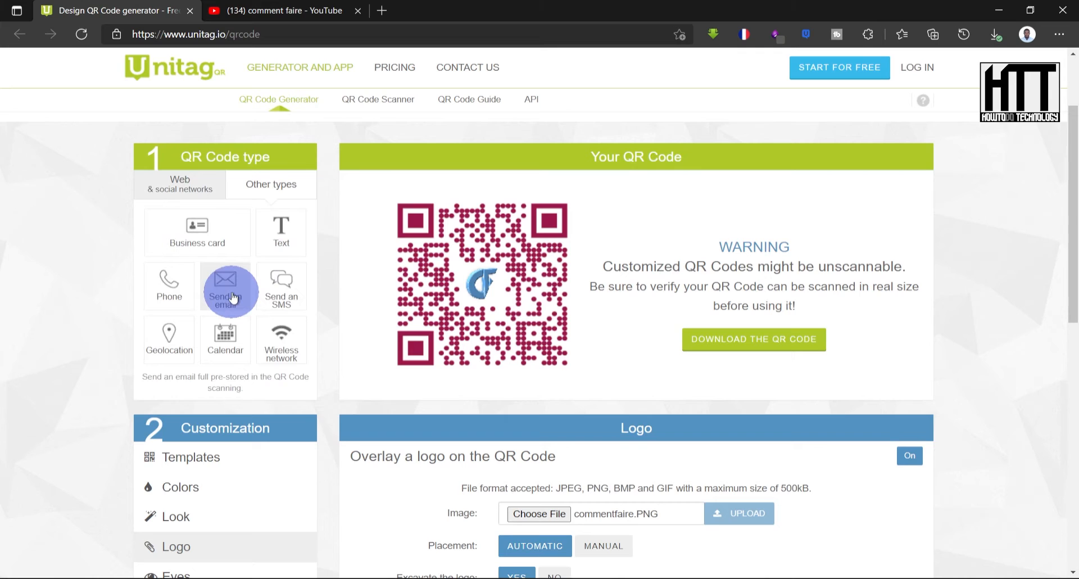
{"action": "left_click", "coordinate": [277, 301]}
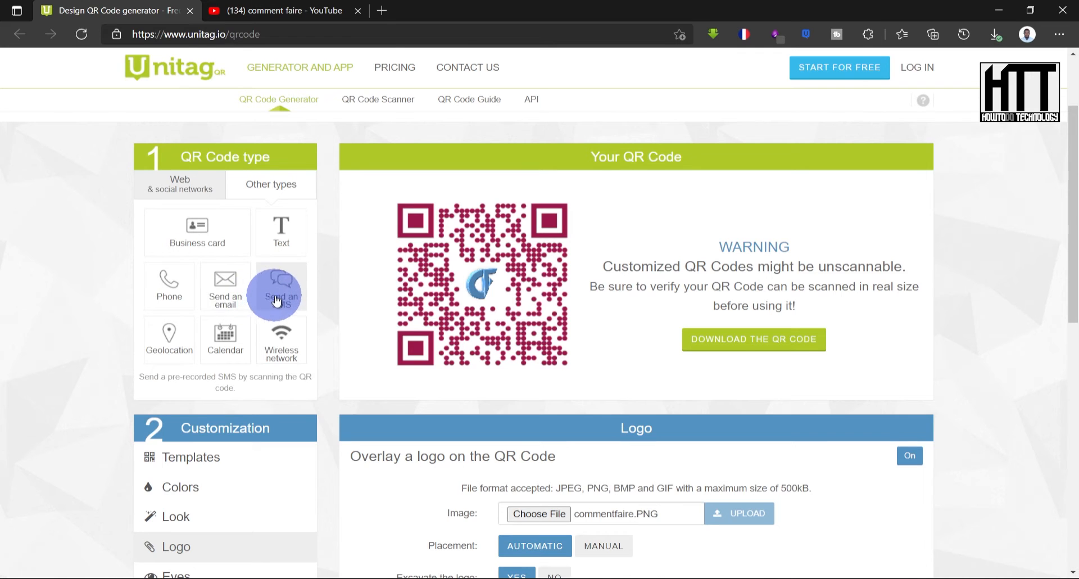
{"action": "left_click", "coordinate": [176, 344]}
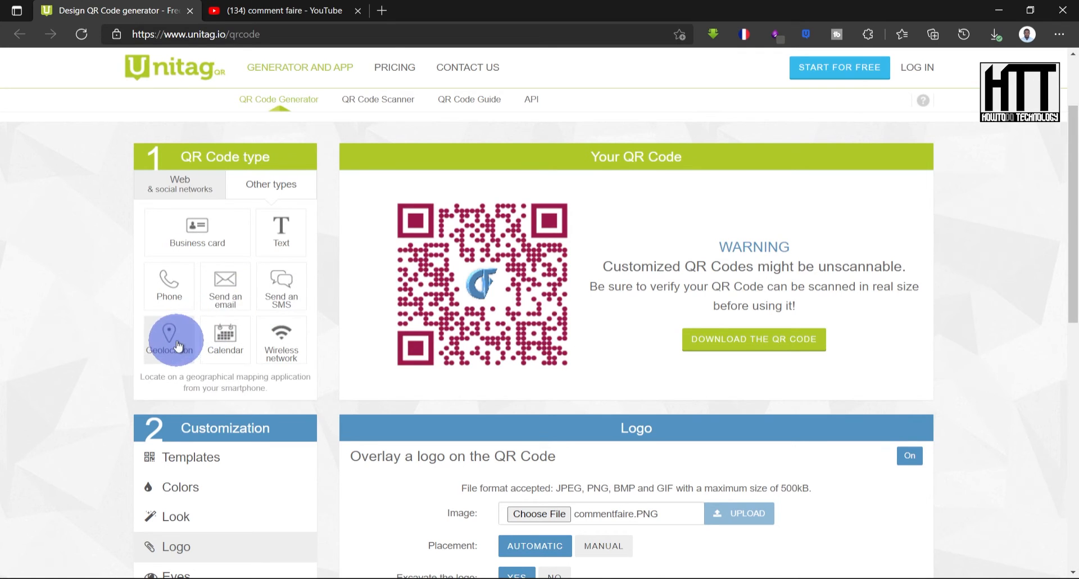
{"action": "left_click", "coordinate": [175, 303]}
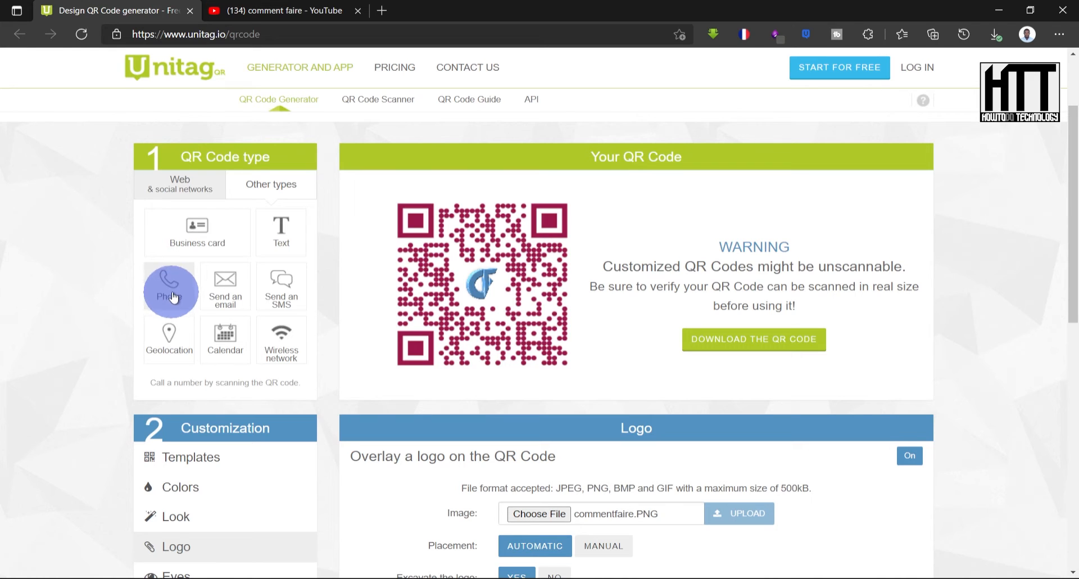
{"action": "left_click", "coordinate": [208, 243]}
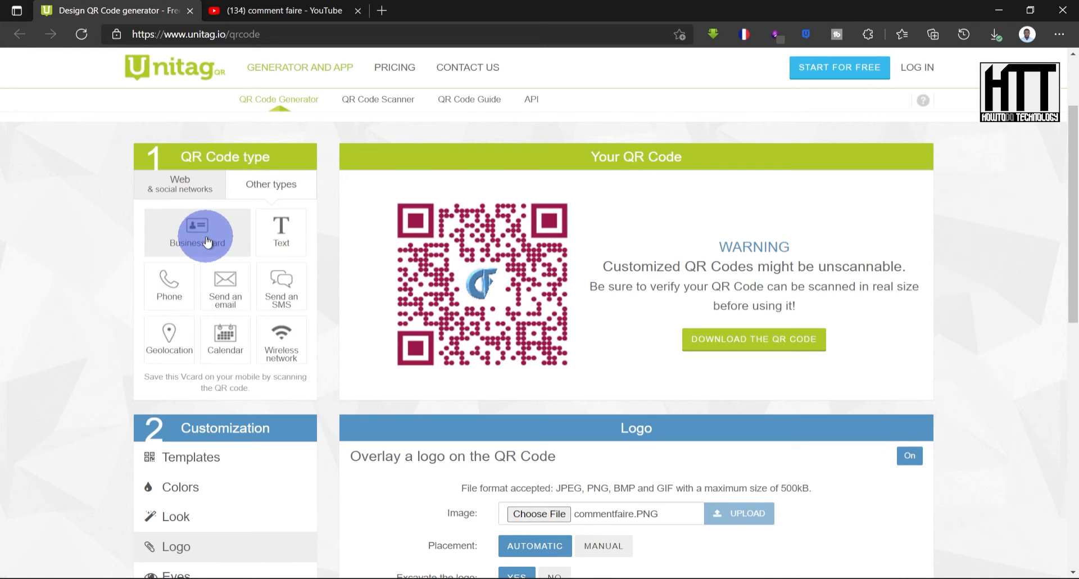
- Open the Business card type, fill in the contact's name and e-mail fields, and page through the vCard form
{"action": "left_click", "coordinate": [201, 246]}
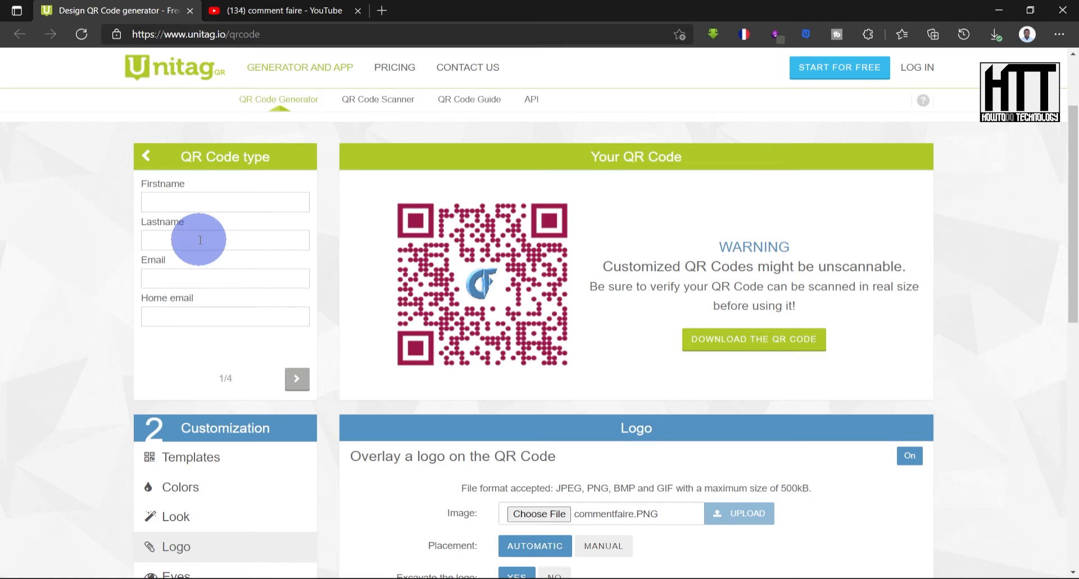
{"action": "left_click", "coordinate": [193, 204]}
{"action": "left_click", "coordinate": [181, 247]}
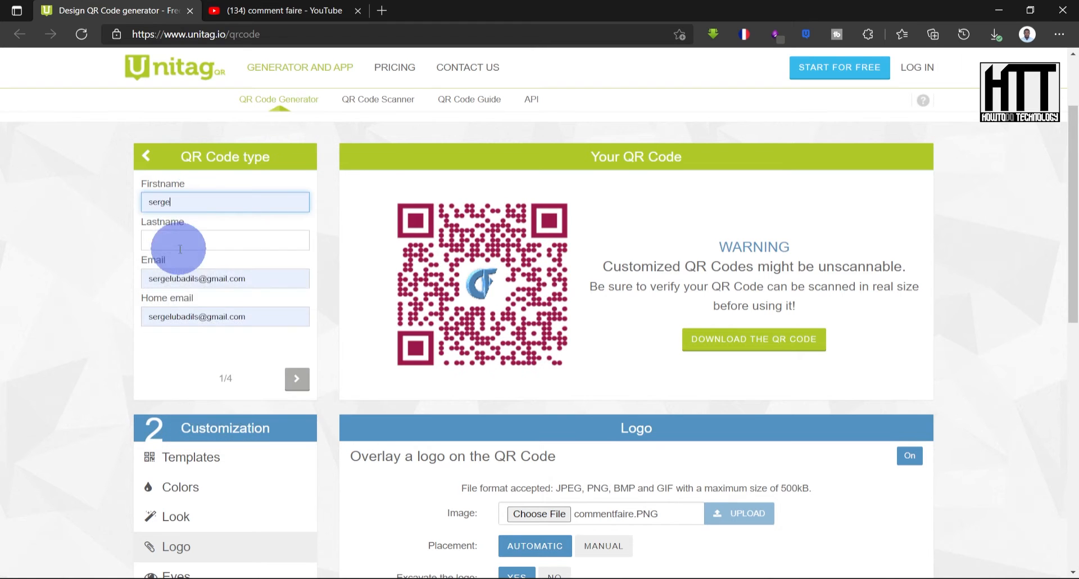
{"action": "left_click", "coordinate": [297, 378]}
{"action": "left_click", "coordinate": [296, 375]}
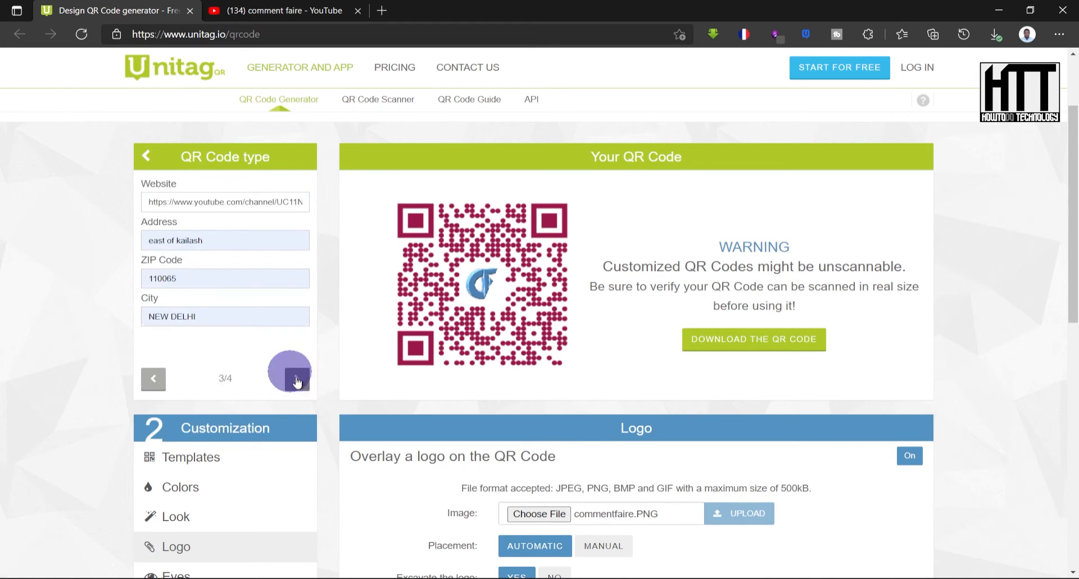
{"action": "left_click", "coordinate": [298, 377]}
{"action": "left_click", "coordinate": [246, 384]}
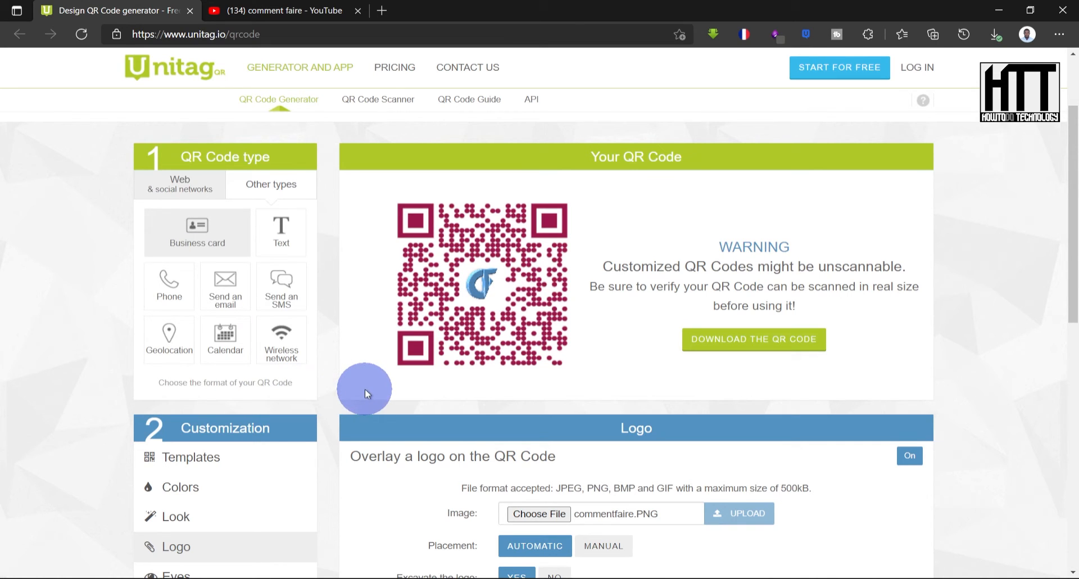
- Turn off the logo overlay on the QR code
{"action": "scroll", "coordinate": [596, 383], "scroll_direction": "down", "scroll_amount": 4}
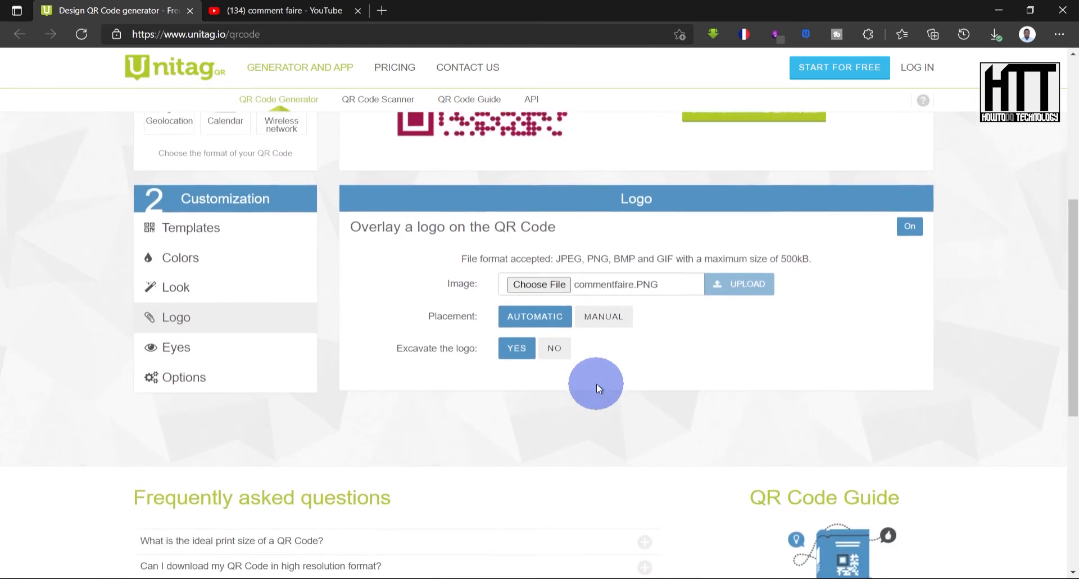
{"action": "scroll", "coordinate": [595, 383], "scroll_direction": "up", "scroll_amount": 1}
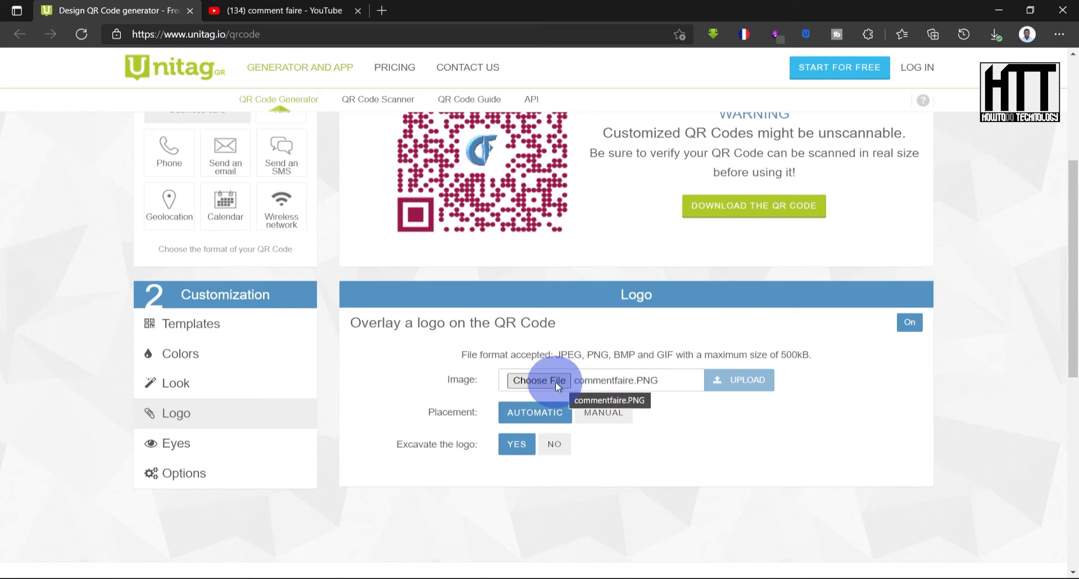
{"action": "left_click", "coordinate": [910, 321]}
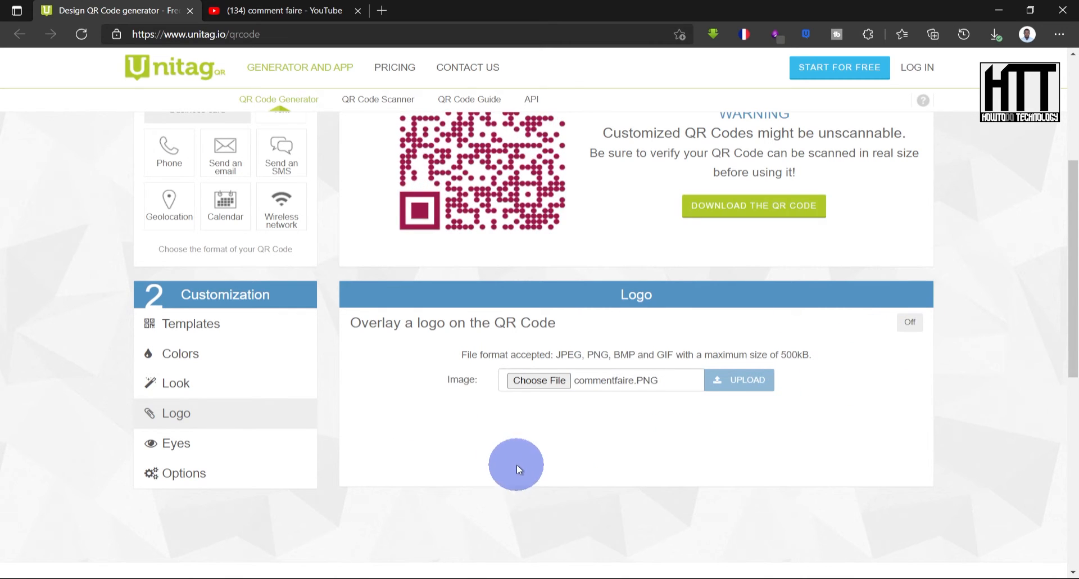
- Review the Eyes and Colors customization sections
{"action": "scroll", "coordinate": [517, 465], "scroll_direction": "up", "scroll_amount": 1}
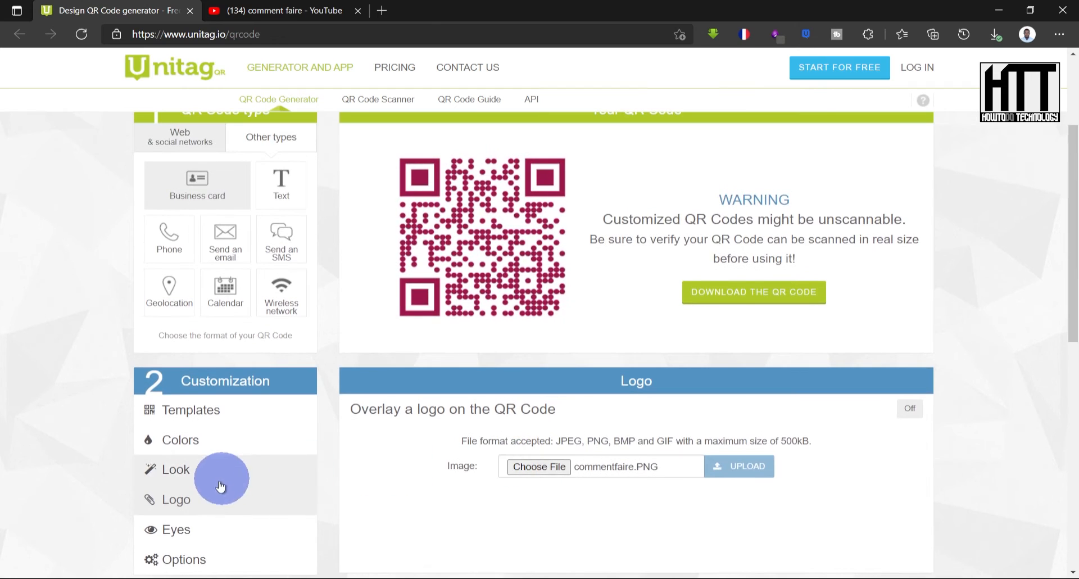
{"action": "scroll", "coordinate": [220, 487], "scroll_direction": "down", "scroll_amount": 1}
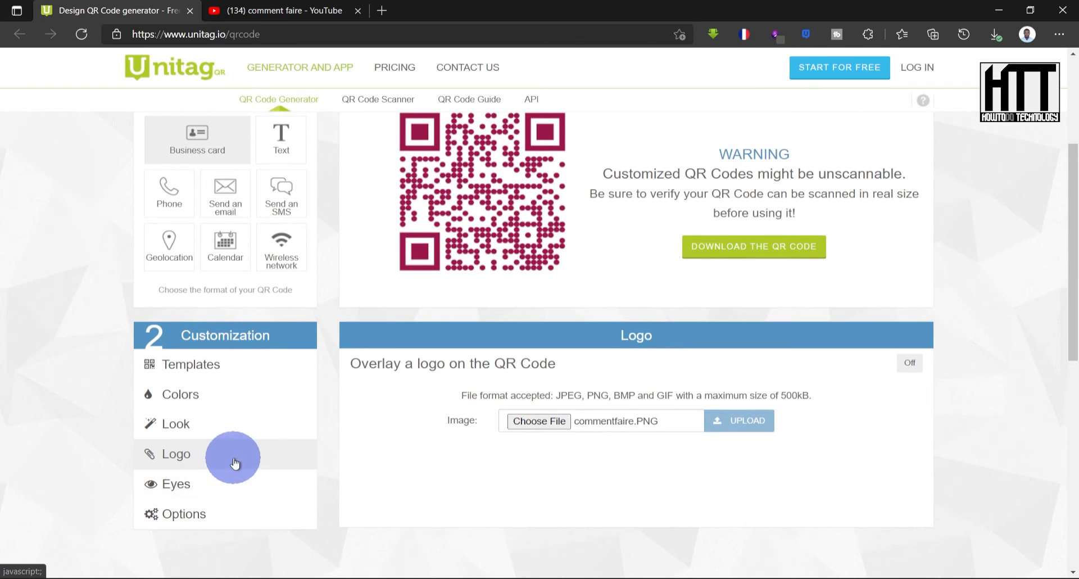
{"action": "left_click", "coordinate": [234, 500]}
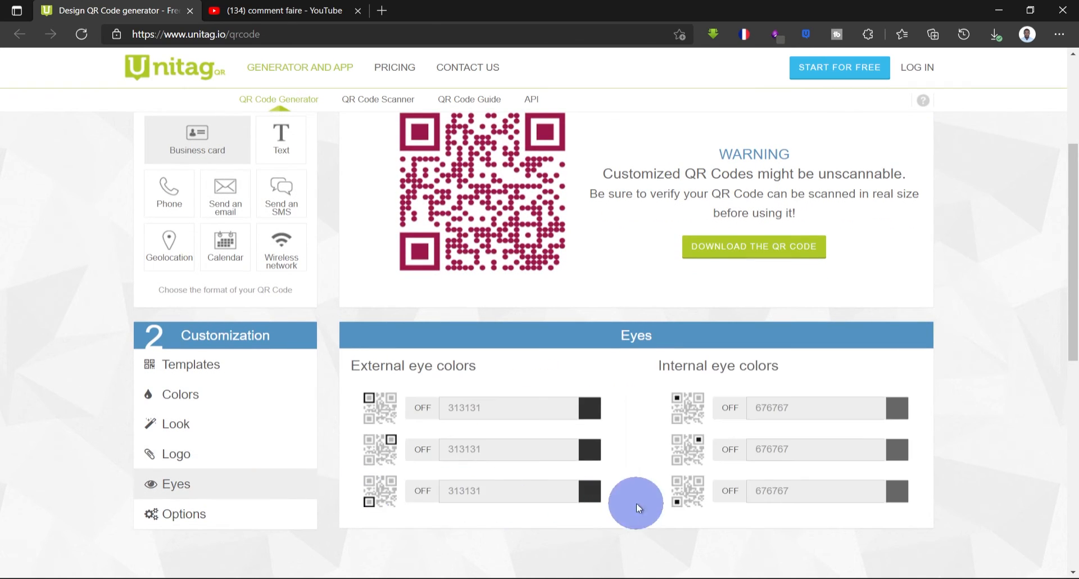
{"action": "left_click", "coordinate": [190, 411]}
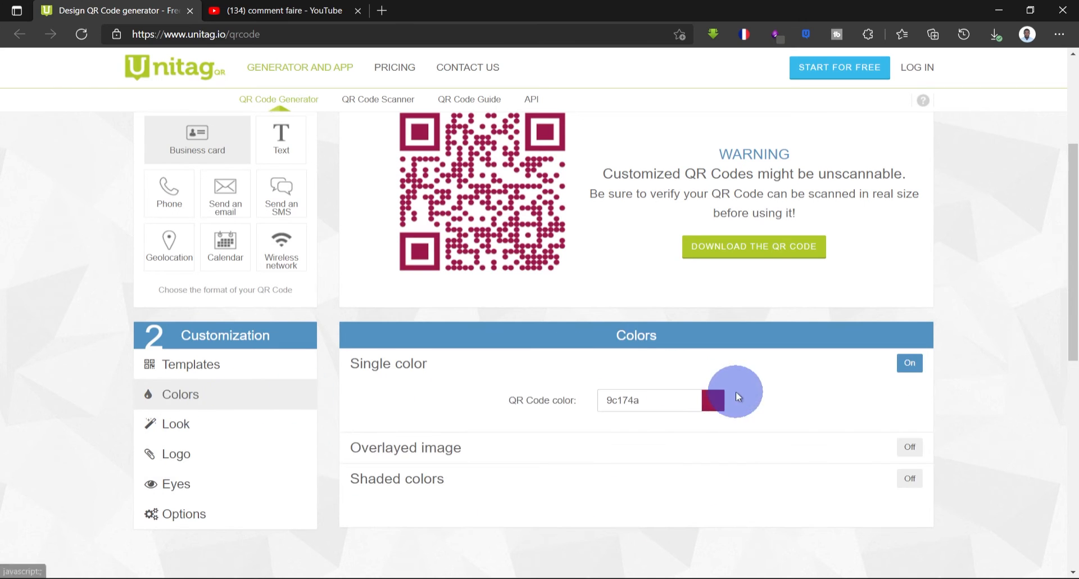
- Change the single QR code color to dark blue 080878
{"action": "left_click", "coordinate": [724, 406]}
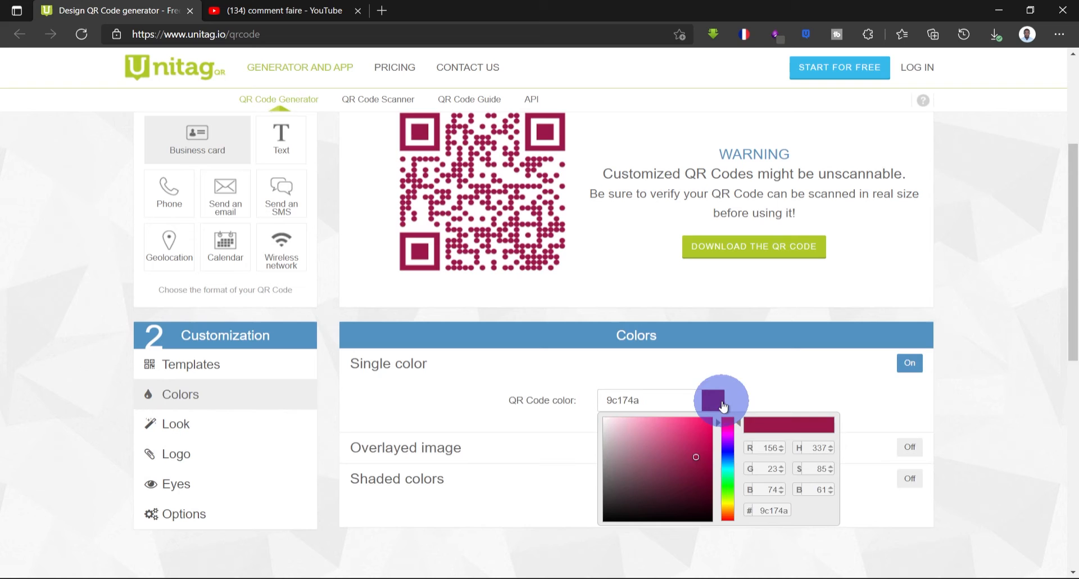
{"action": "left_click", "coordinate": [726, 451]}
{"action": "left_click", "coordinate": [705, 473]}
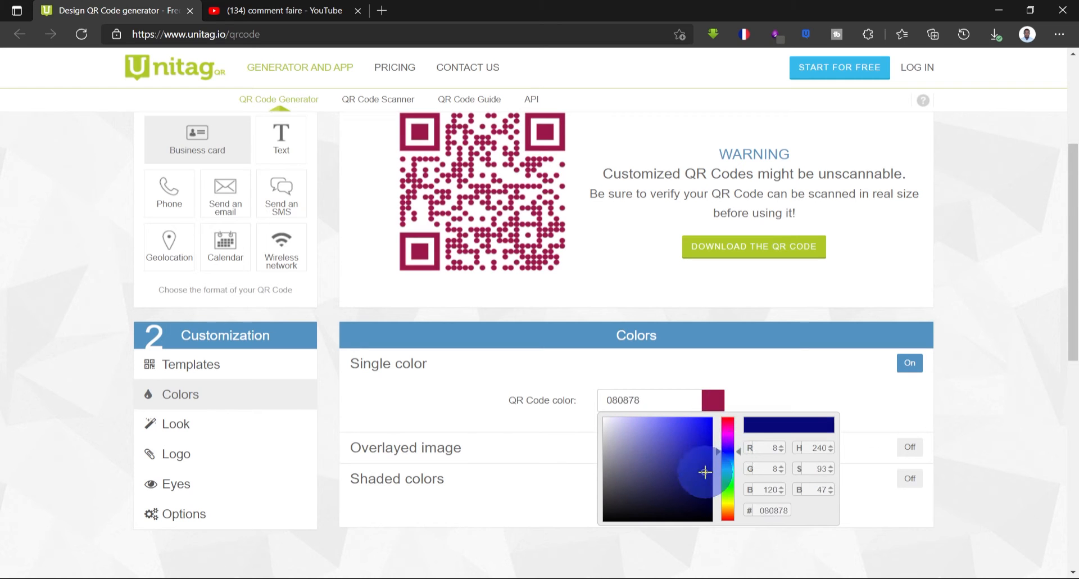
{"action": "left_click", "coordinate": [909, 392]}
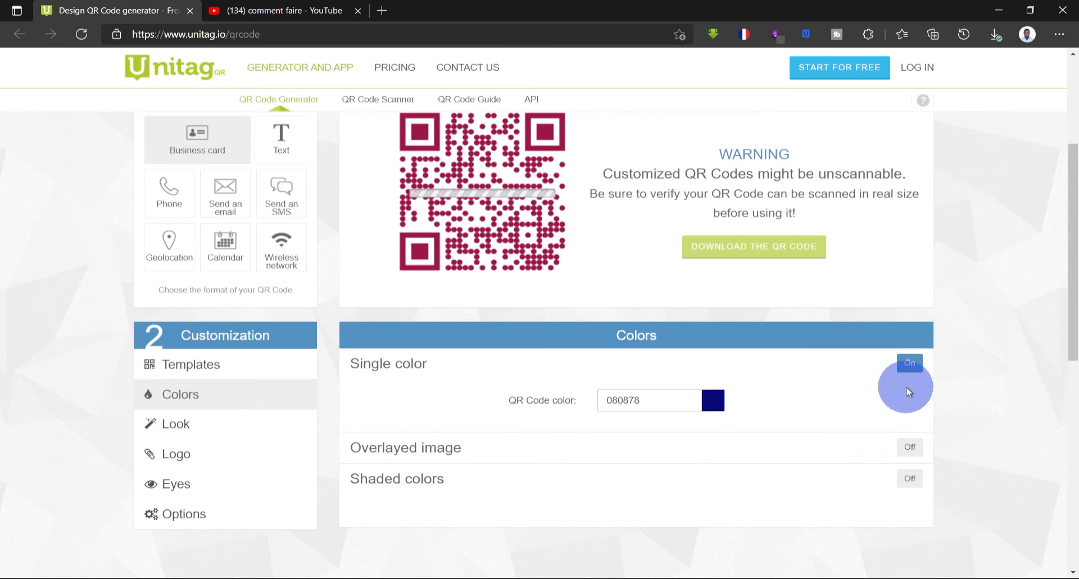
- Turn on shaded colors and set the shading type to Radial
{"action": "scroll", "coordinate": [527, 496], "scroll_direction": "down", "scroll_amount": 1}
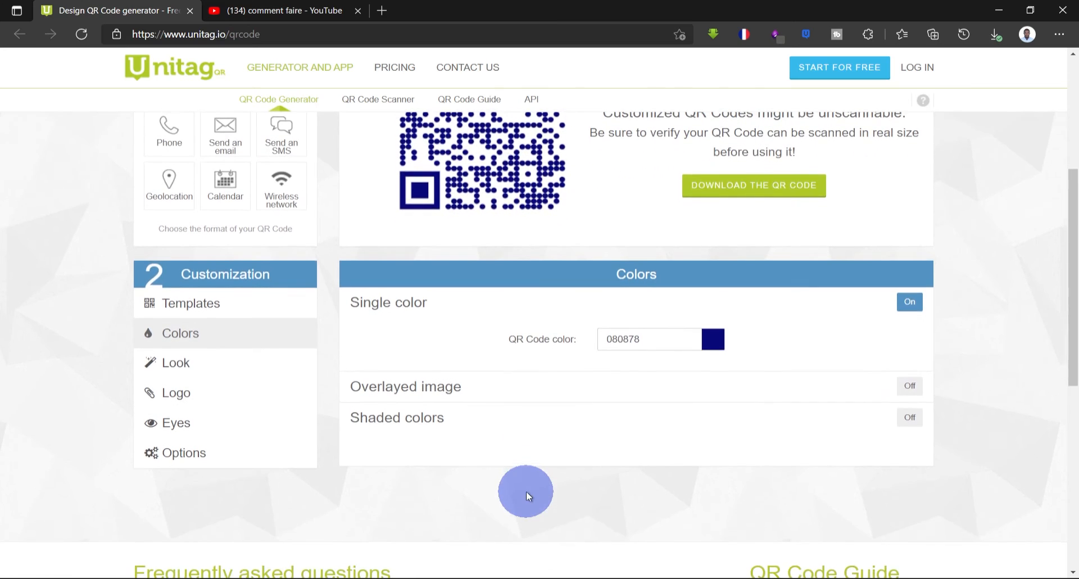
{"action": "scroll", "coordinate": [526, 490], "scroll_direction": "up", "scroll_amount": 2}
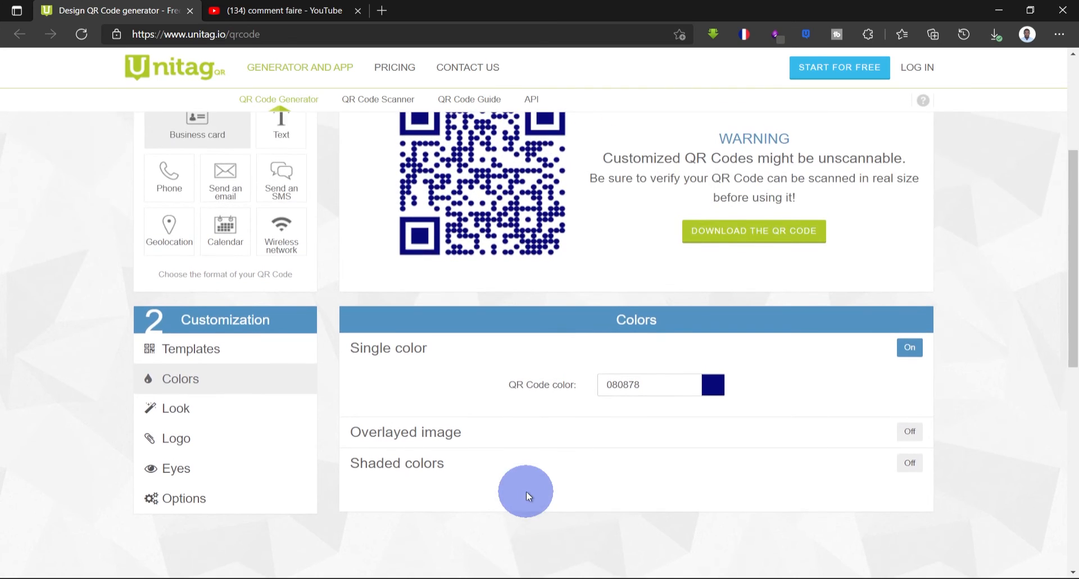
{"action": "left_click", "coordinate": [388, 467]}
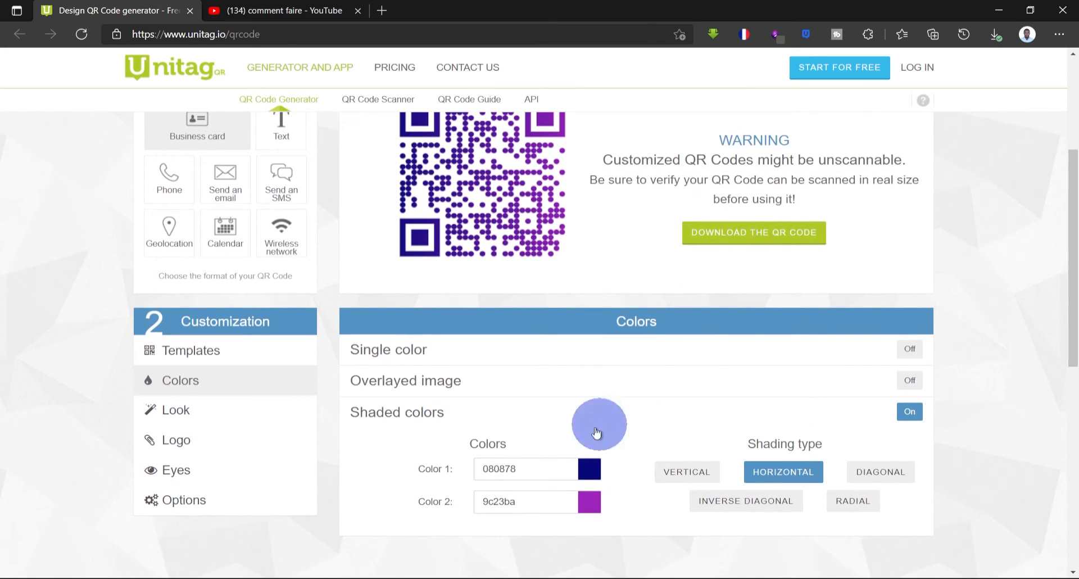
{"action": "left_click", "coordinate": [875, 475]}
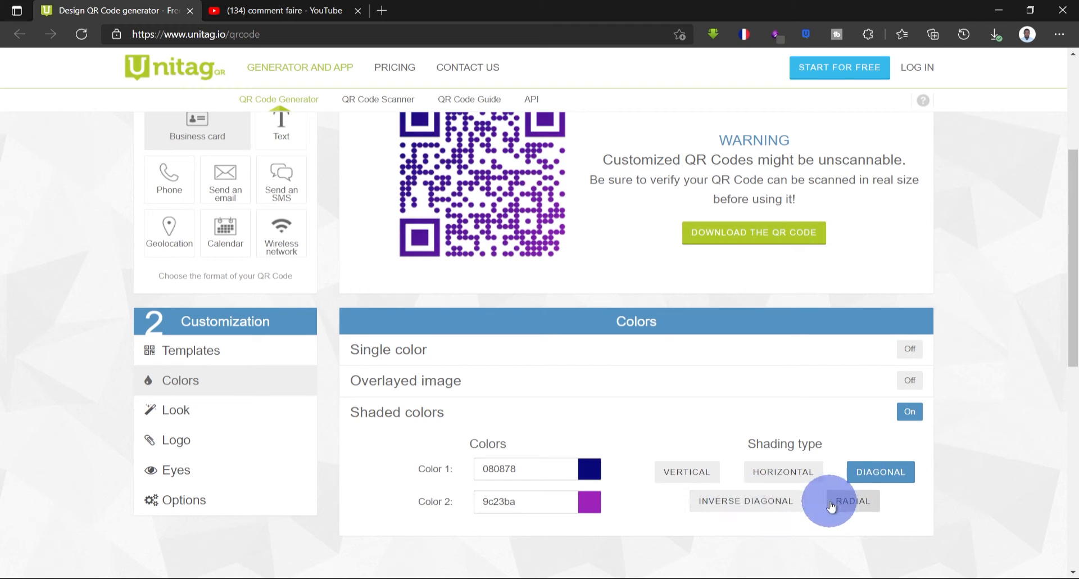
{"action": "left_click", "coordinate": [854, 503]}
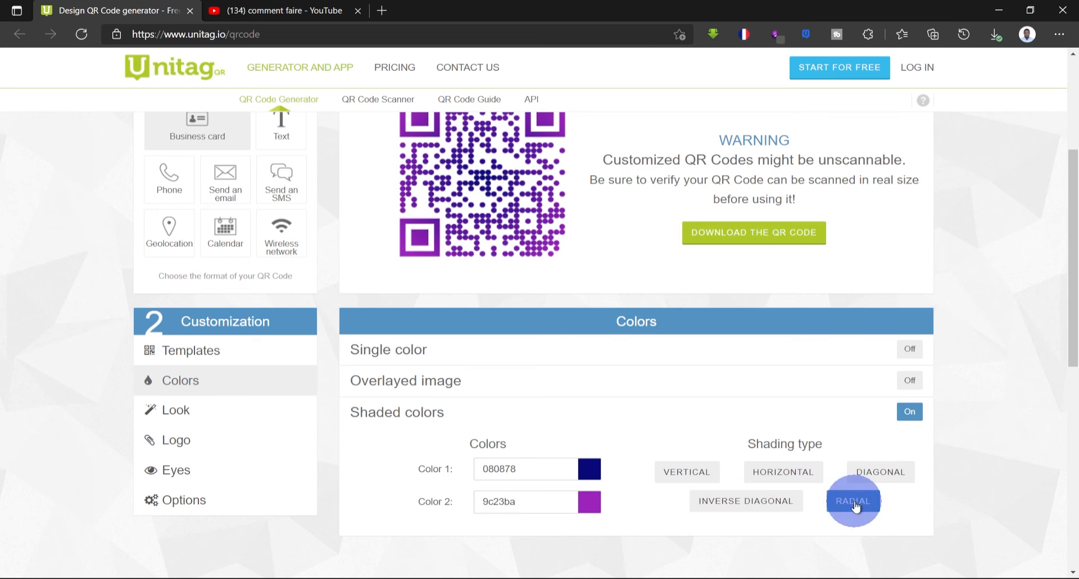
- Open the Look settings and choose the Medium roundness module style
{"action": "scroll", "coordinate": [699, 428], "scroll_direction": "up", "scroll_amount": 2}
{"action": "scroll", "coordinate": [699, 417], "scroll_direction": "down", "scroll_amount": 2}
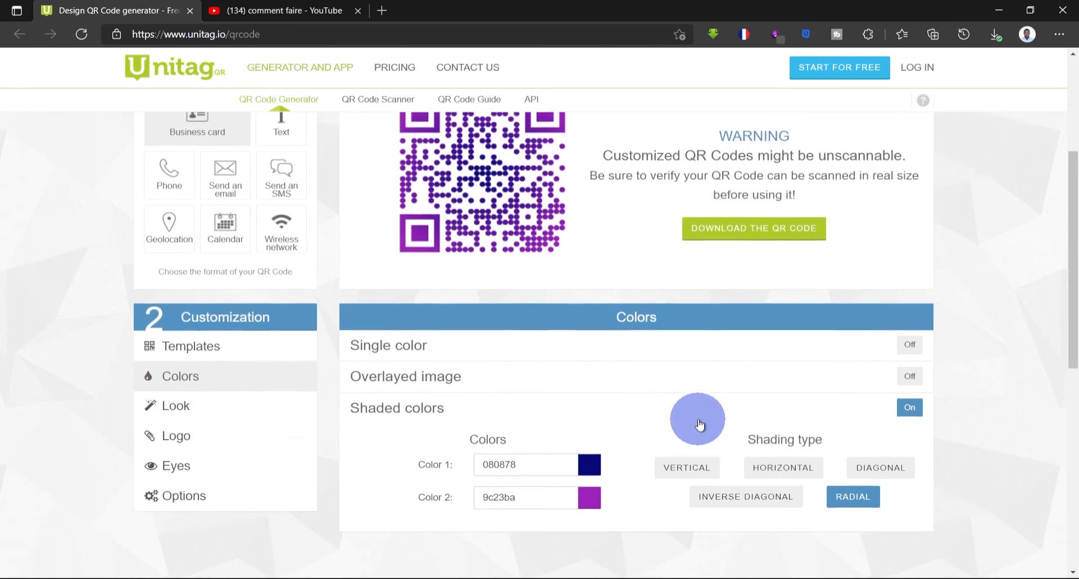
{"action": "left_click", "coordinate": [194, 462]}
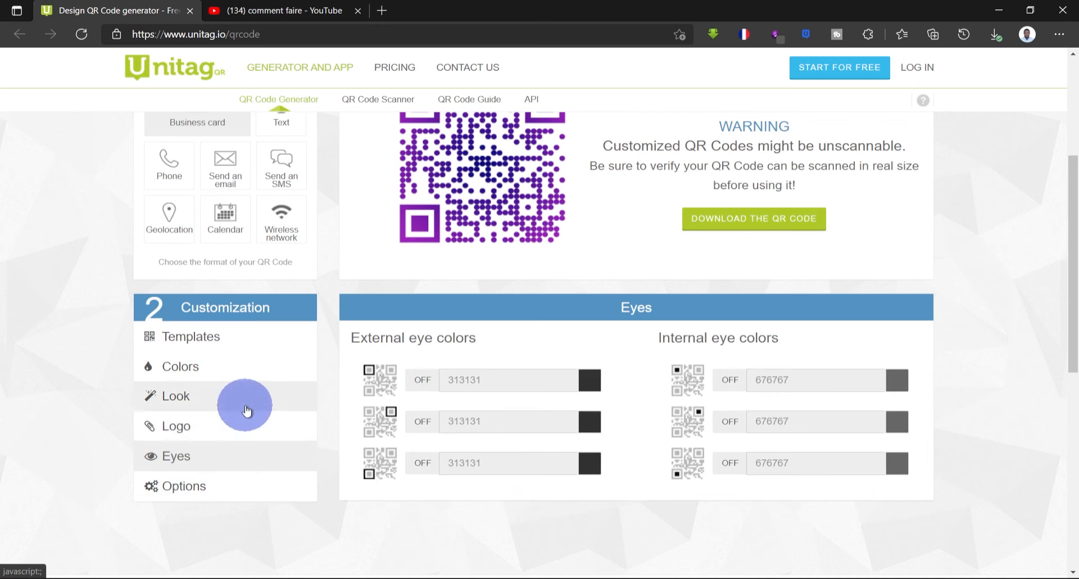
{"action": "left_click", "coordinate": [264, 398]}
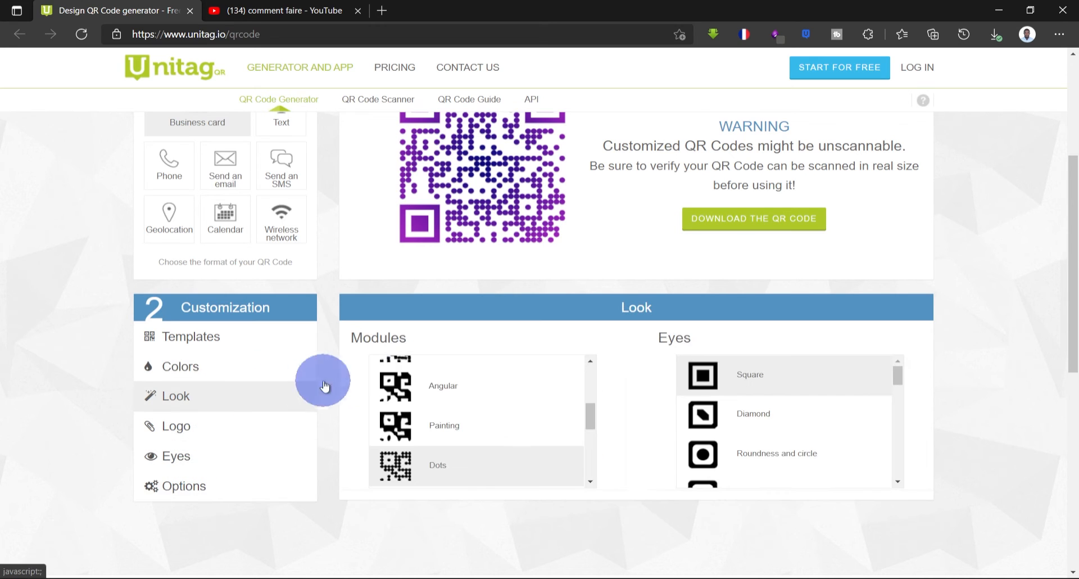
{"action": "scroll", "coordinate": [448, 412], "scroll_direction": "up", "scroll_amount": 2}
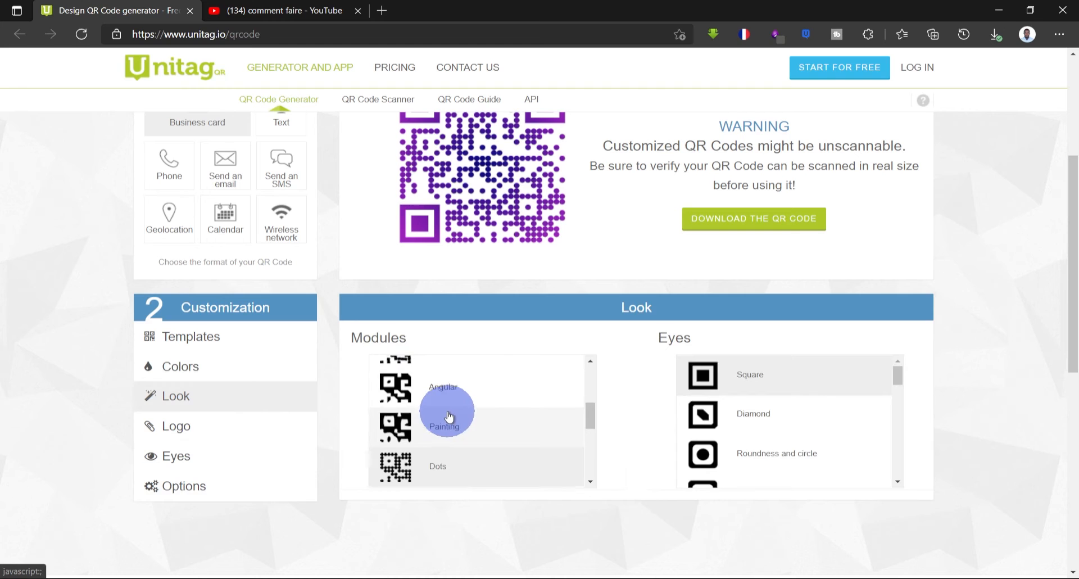
{"action": "scroll", "coordinate": [450, 416], "scroll_direction": "up", "scroll_amount": 2}
{"action": "left_click", "coordinate": [450, 416]}
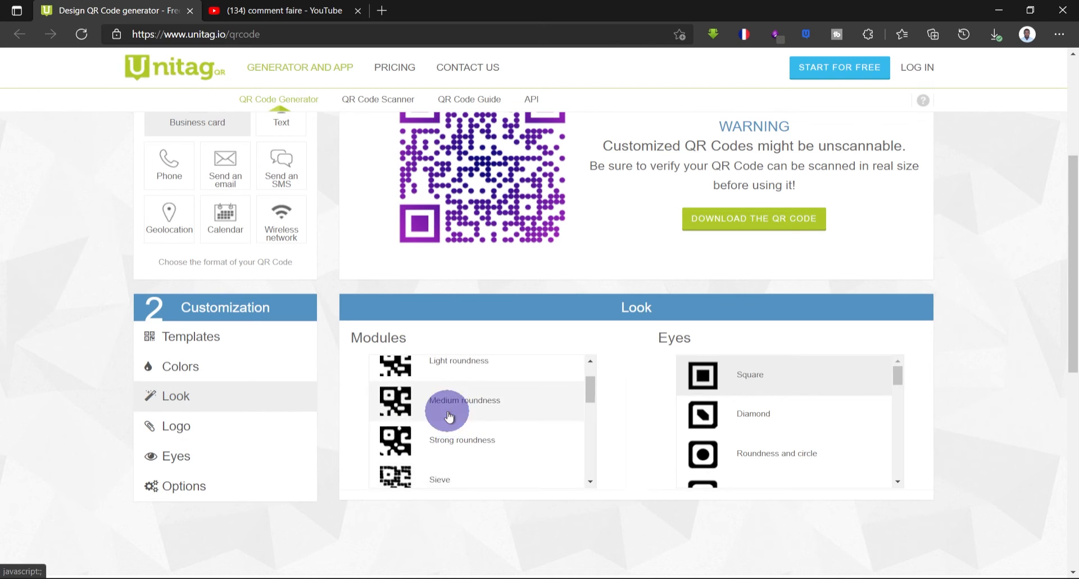
- Choose the Shield style for the QR code eyes
{"action": "scroll", "coordinate": [627, 484], "scroll_direction": "up", "scroll_amount": 1}
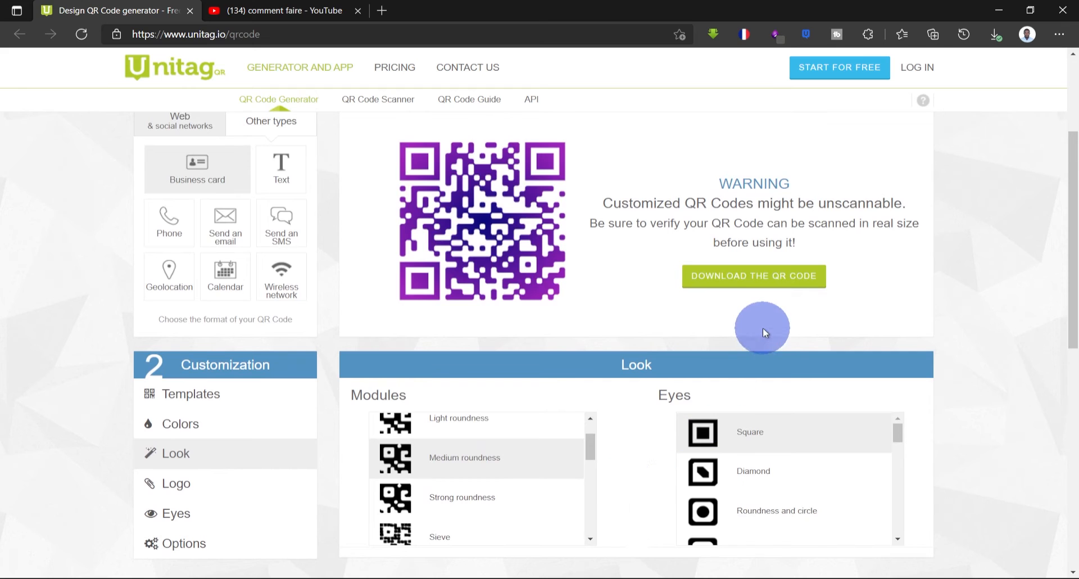
{"action": "scroll", "coordinate": [722, 482], "scroll_direction": "down", "scroll_amount": 3}
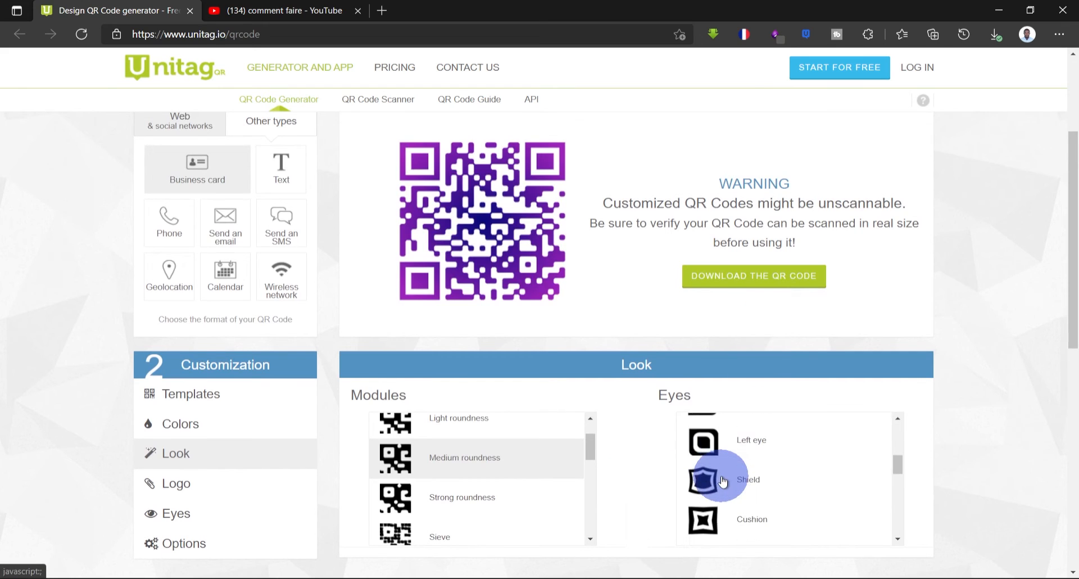
{"action": "left_click", "coordinate": [723, 482]}
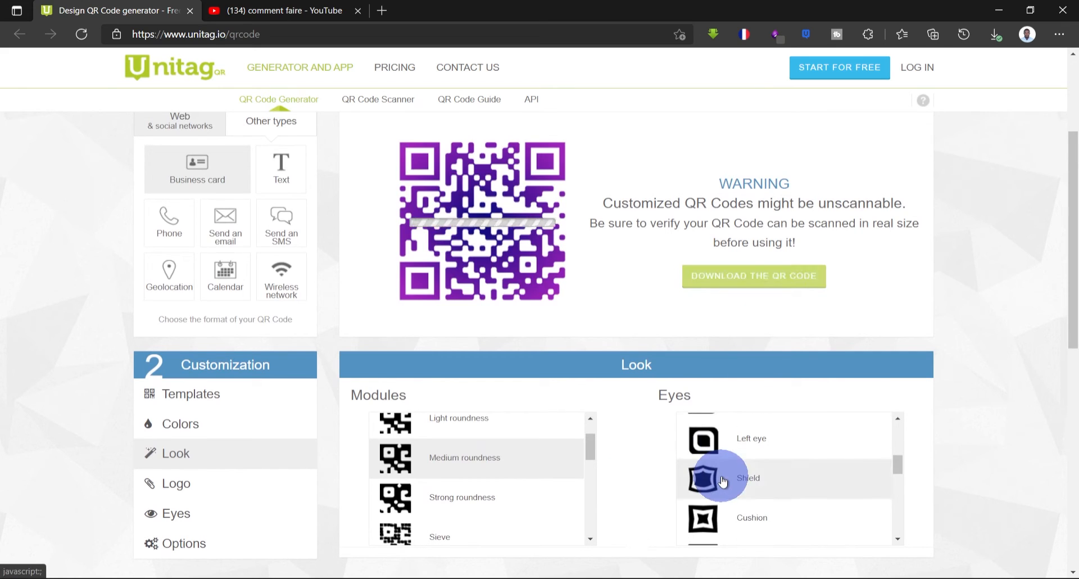